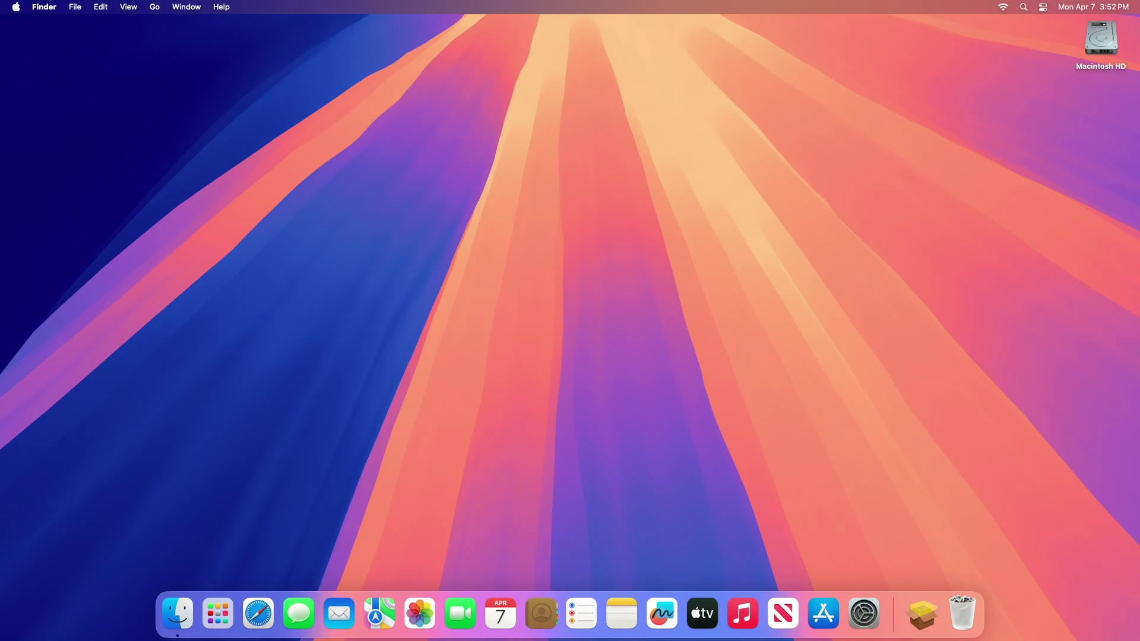
Launch Activity Monitor from Spotlight search
key("super+space")
type("activity Monitor")
key("Return")
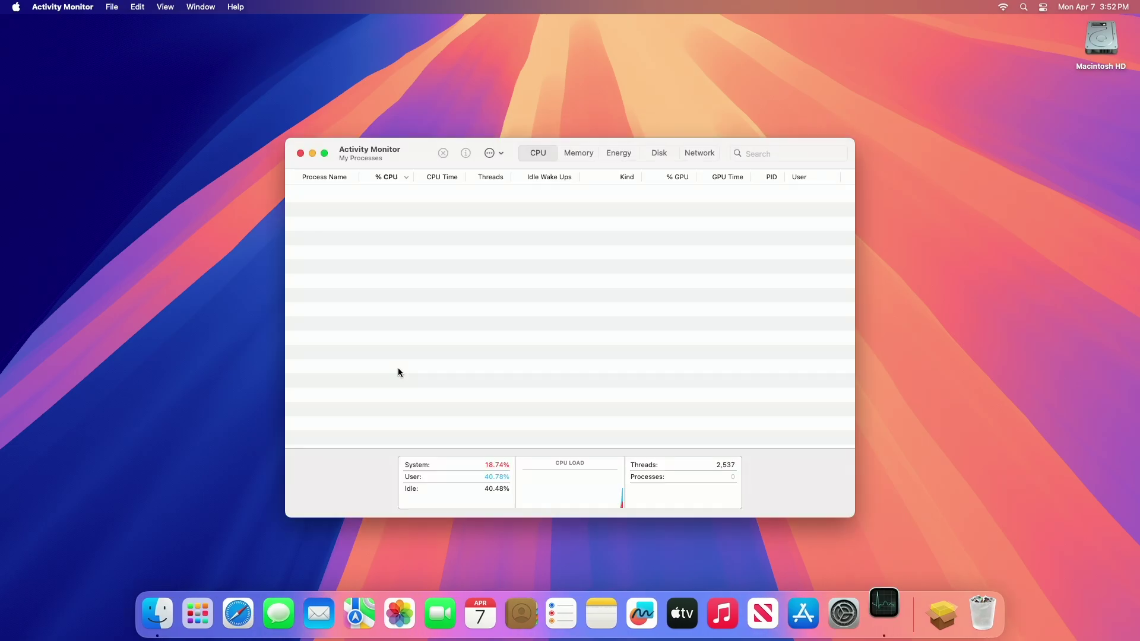
Rank disk activity by Bytes Written, largest first, then return to the CPU list
left_click(577, 155)
left_click(658, 153)
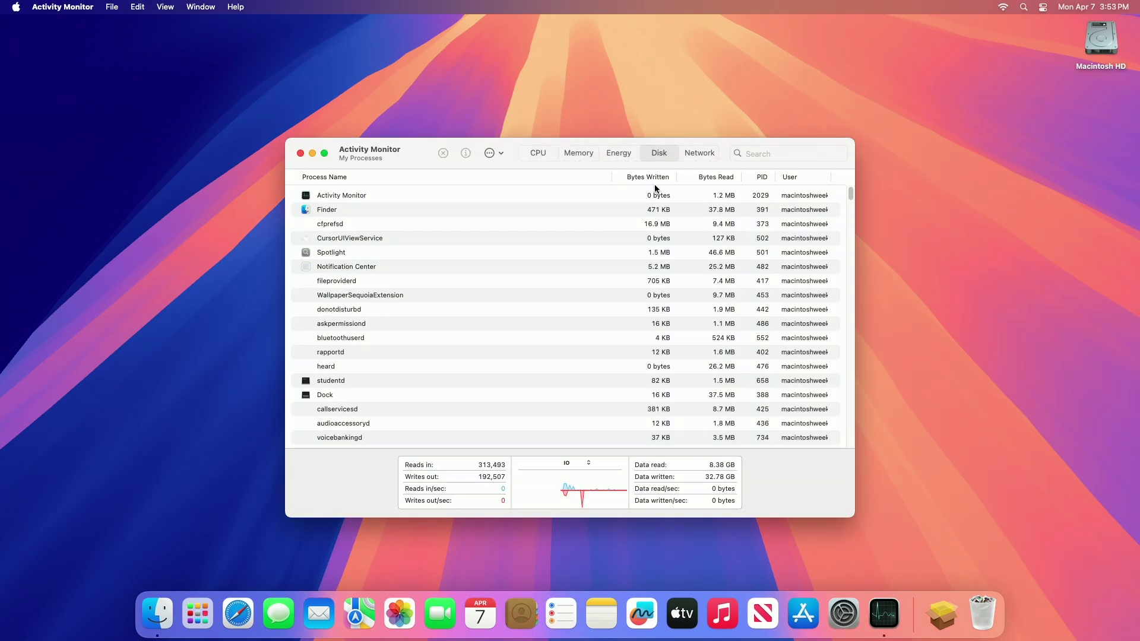
left_click(662, 176)
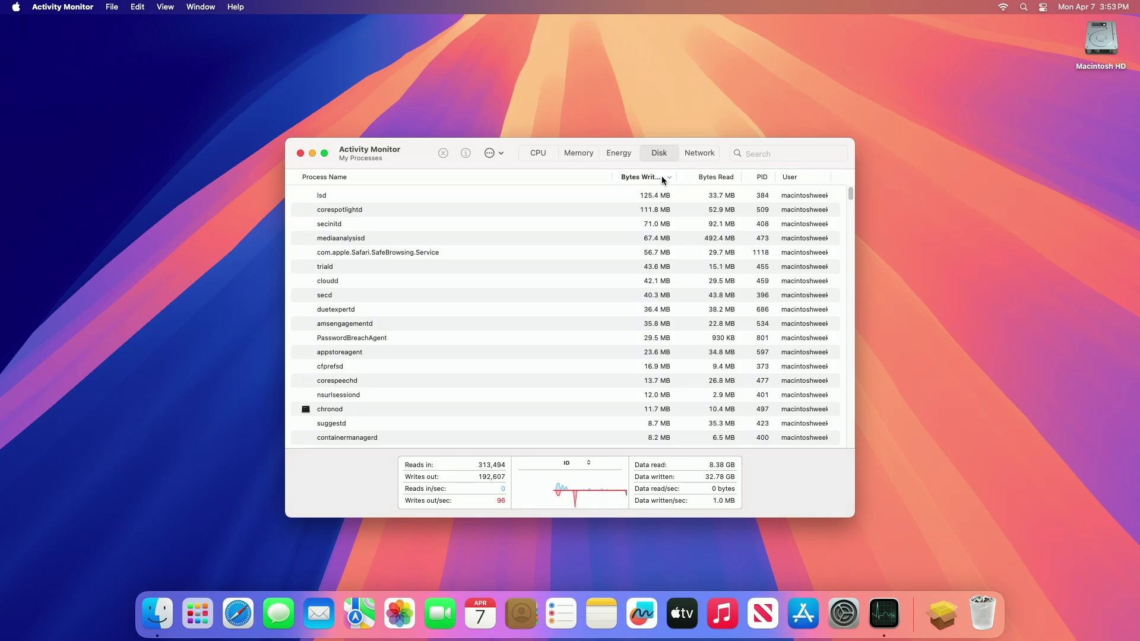
left_click(662, 176)
left_click(661, 177)
left_click(541, 154)
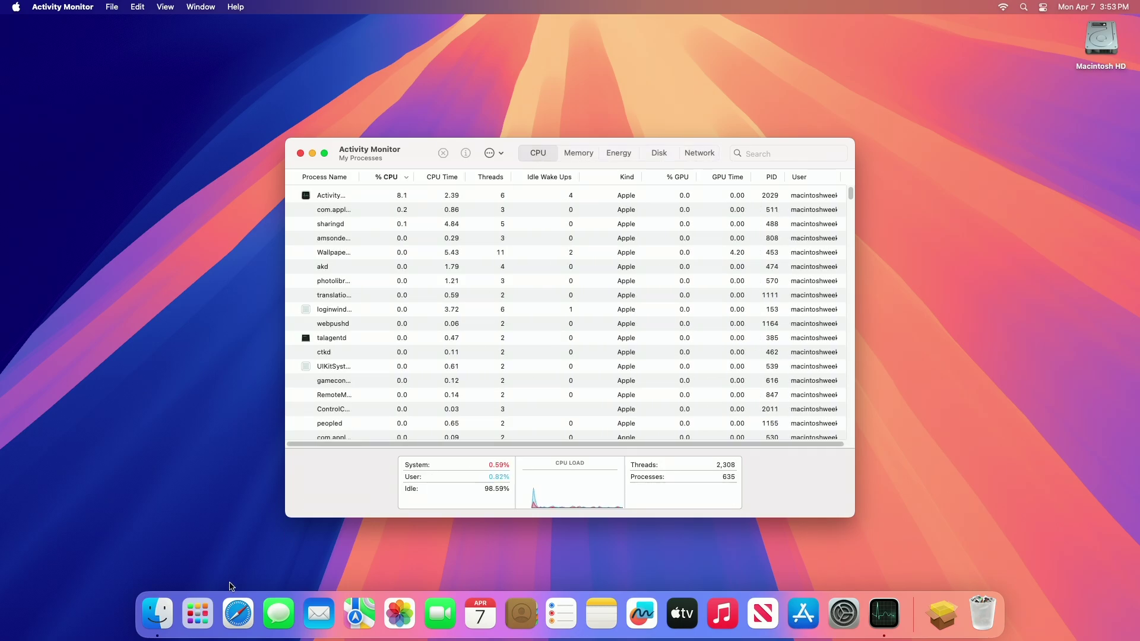
Launch Safari, minimize its window to the Dock, and select Activity Monitor's top CPU process
left_click(240, 614)
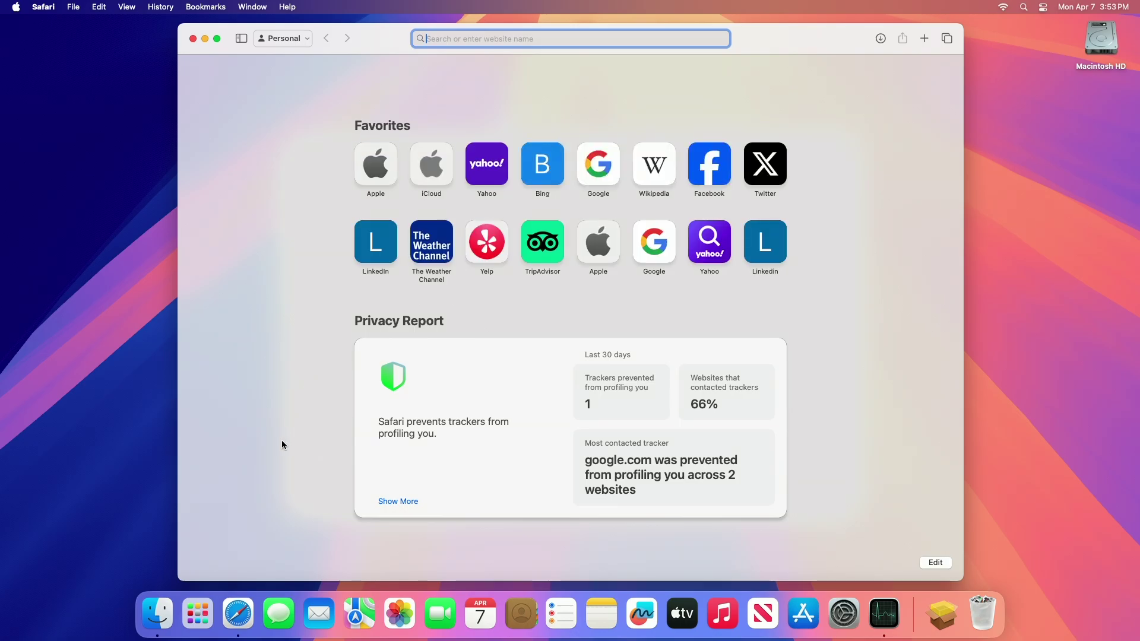
left_click(881, 612)
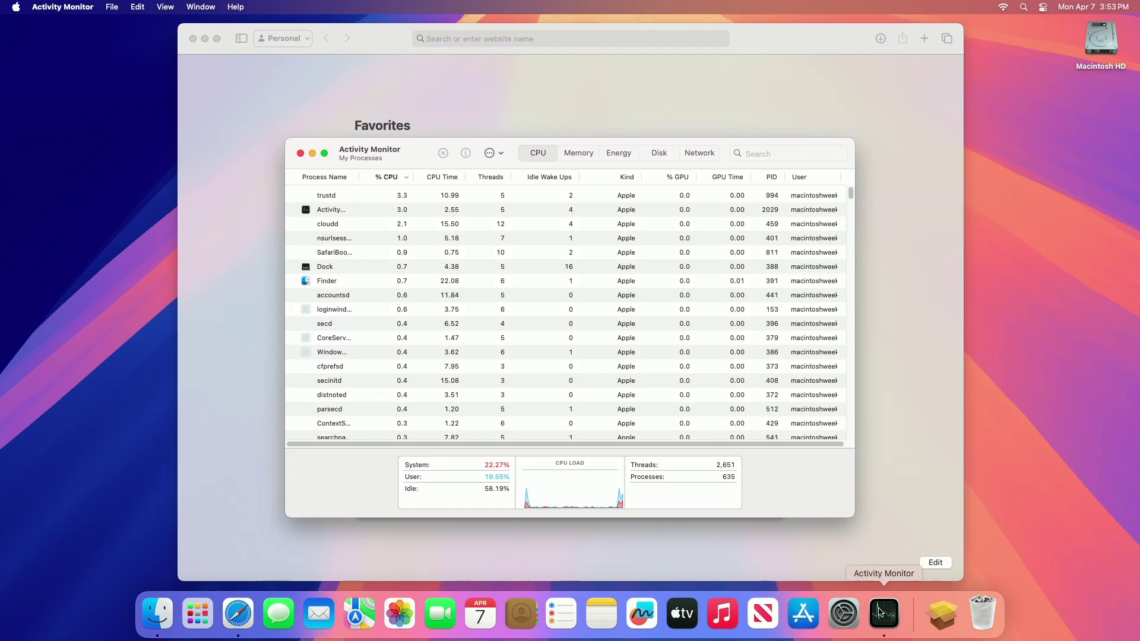
left_click(205, 38)
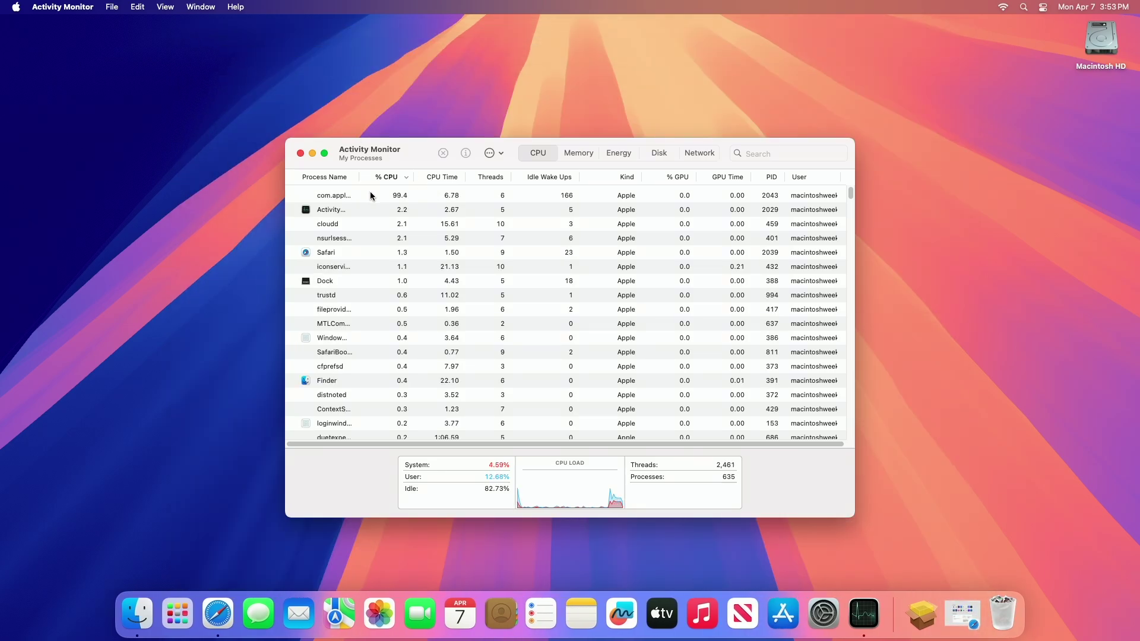
left_click(398, 196)
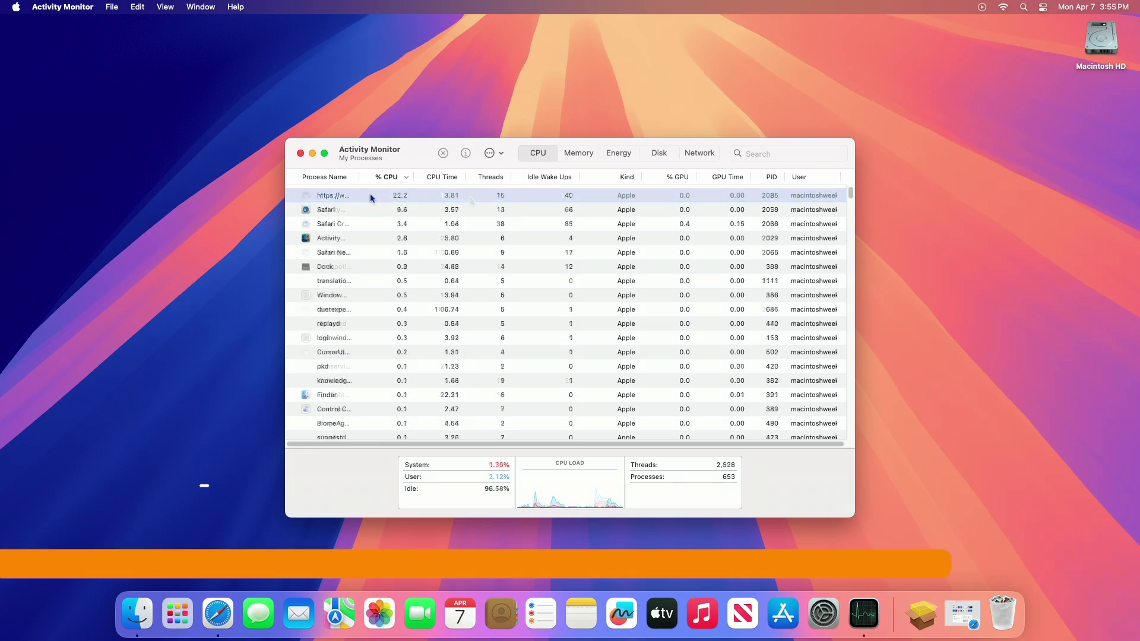
Quit the Safari Web Content process from Activity Monitor
left_click(386, 196)
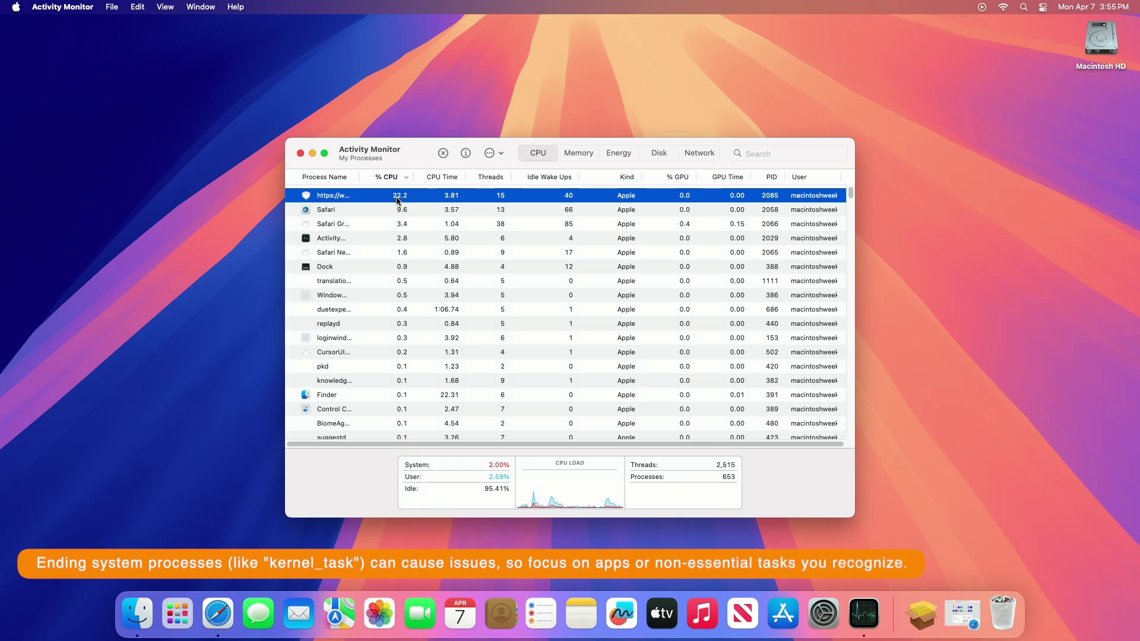
left_click(443, 153)
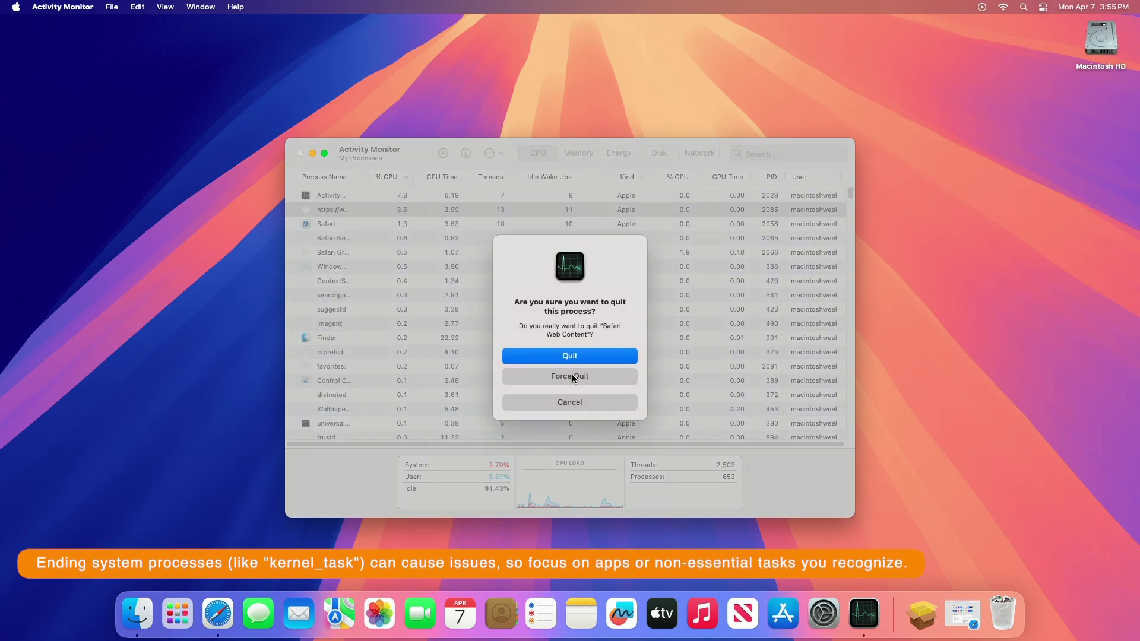
left_click(571, 357)
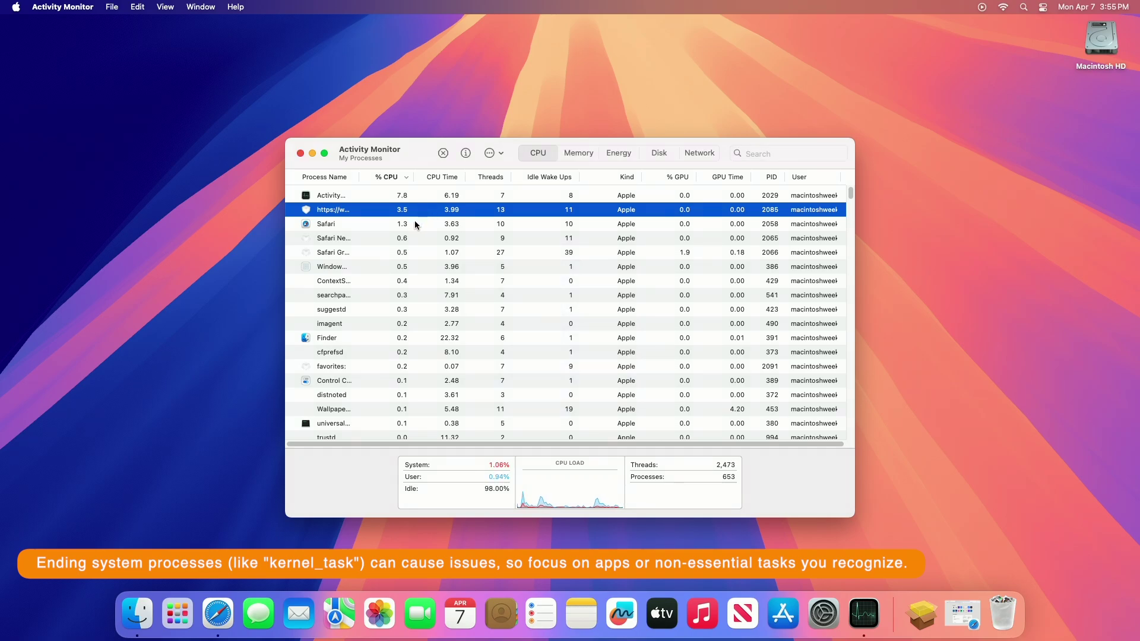
Force quit Safari, then view memory usage per process
left_click(414, 224)
left_click(443, 153)
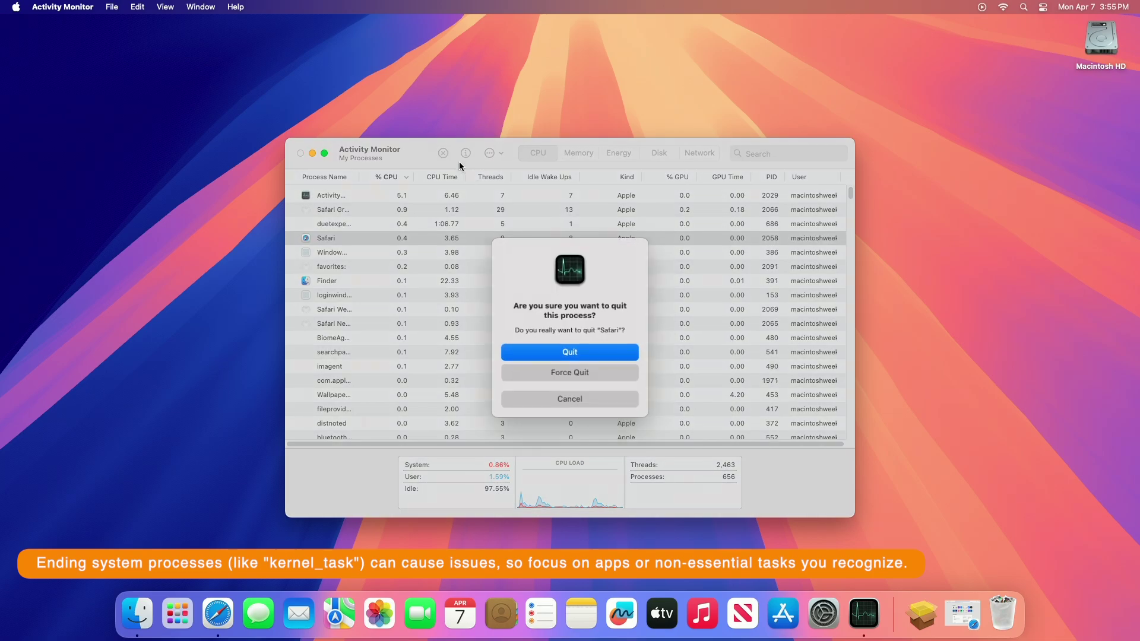
left_click(564, 378)
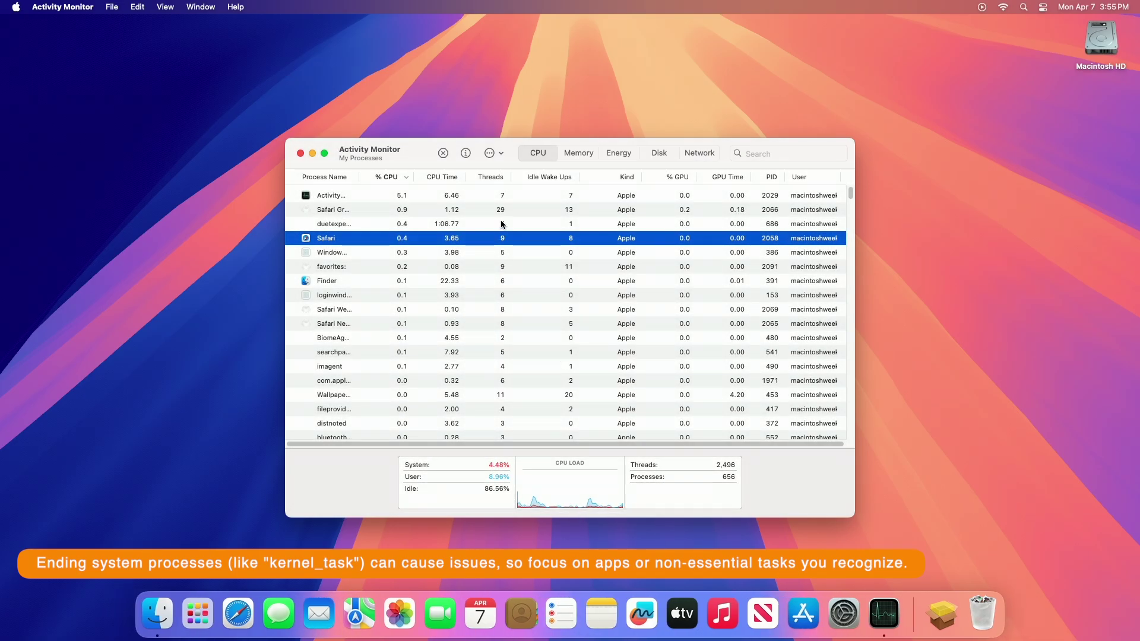
left_click(575, 156)
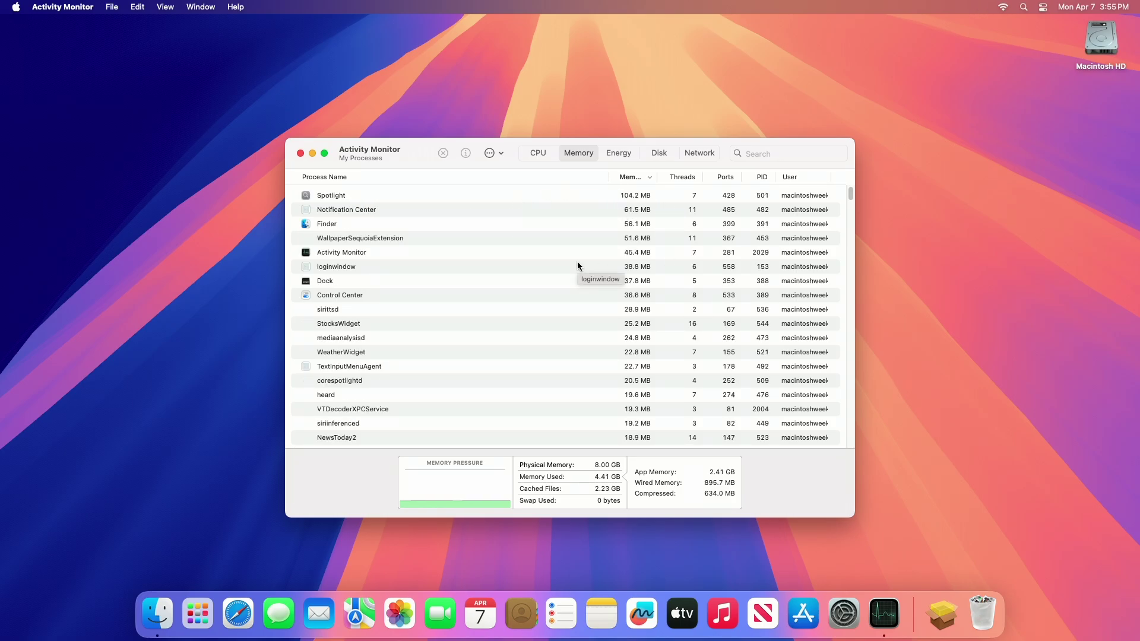
Quit Activity Monitor and bring up the Storage settings through a Spotlight search for 'storage'
key("super+q")
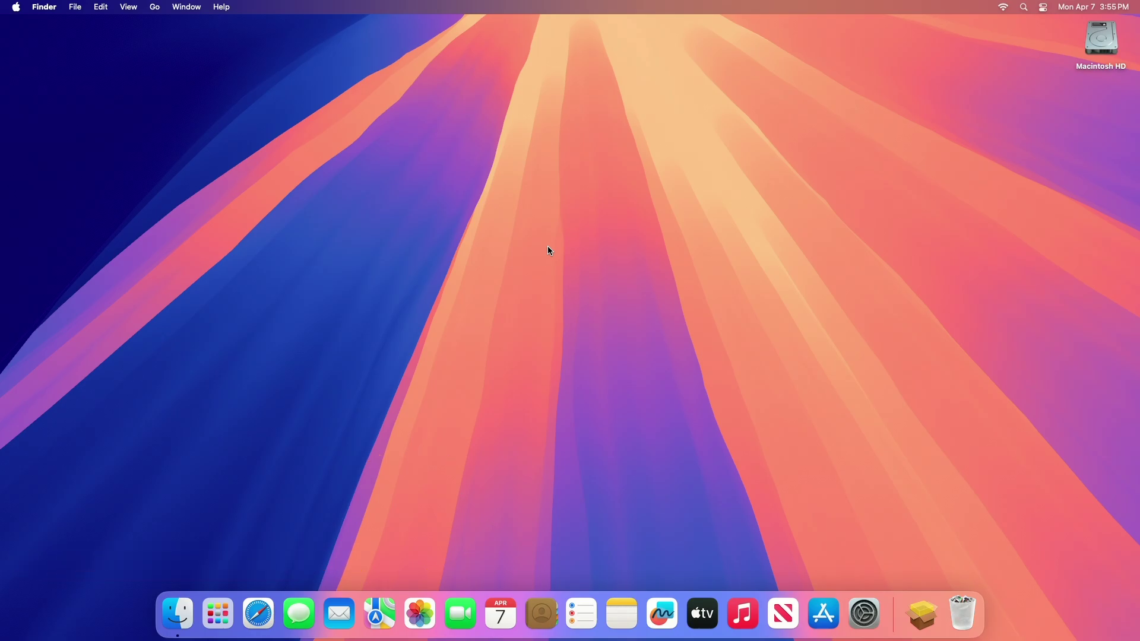
key("super+space")
type("st")
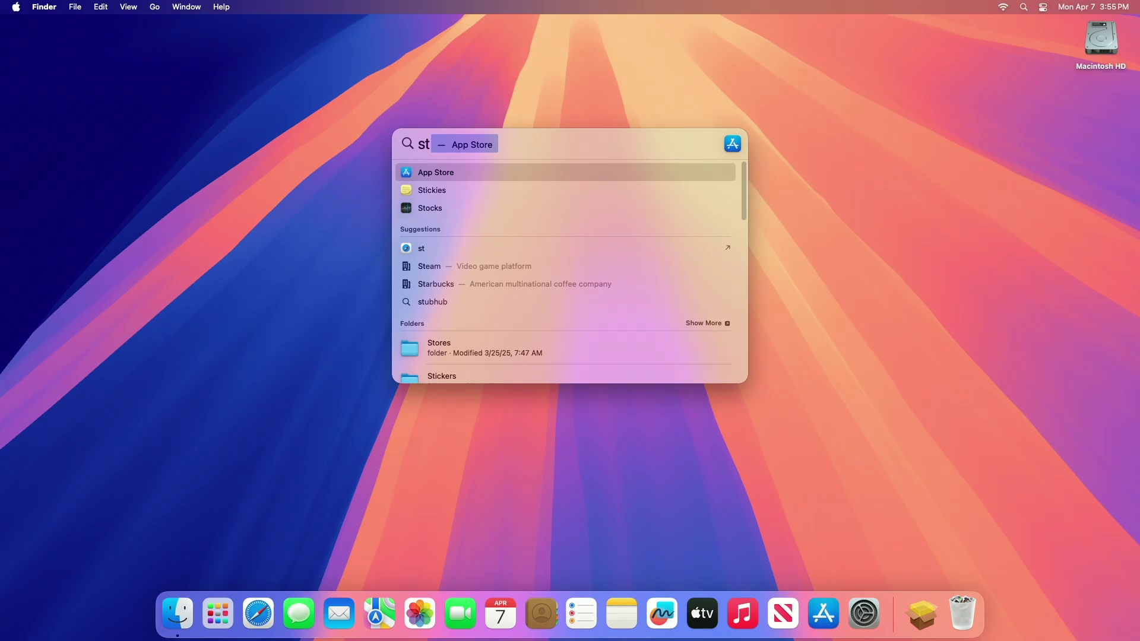
type("orage")
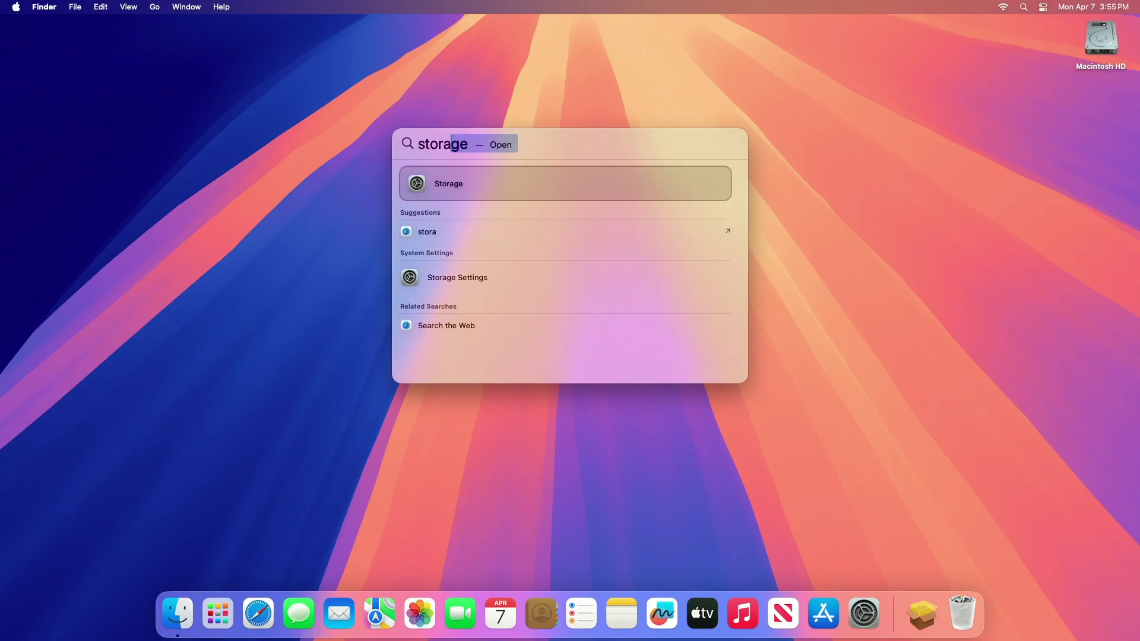
key("Return")
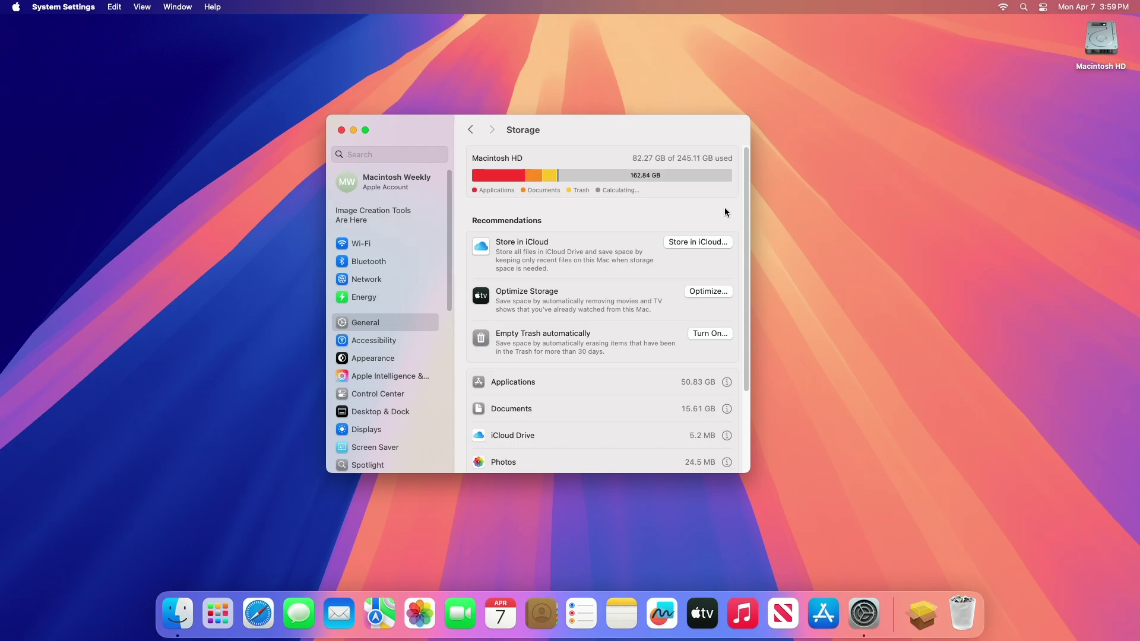
left_click_drag(745, 205, 740, 461)
scroll(747, 416, "up", 10)
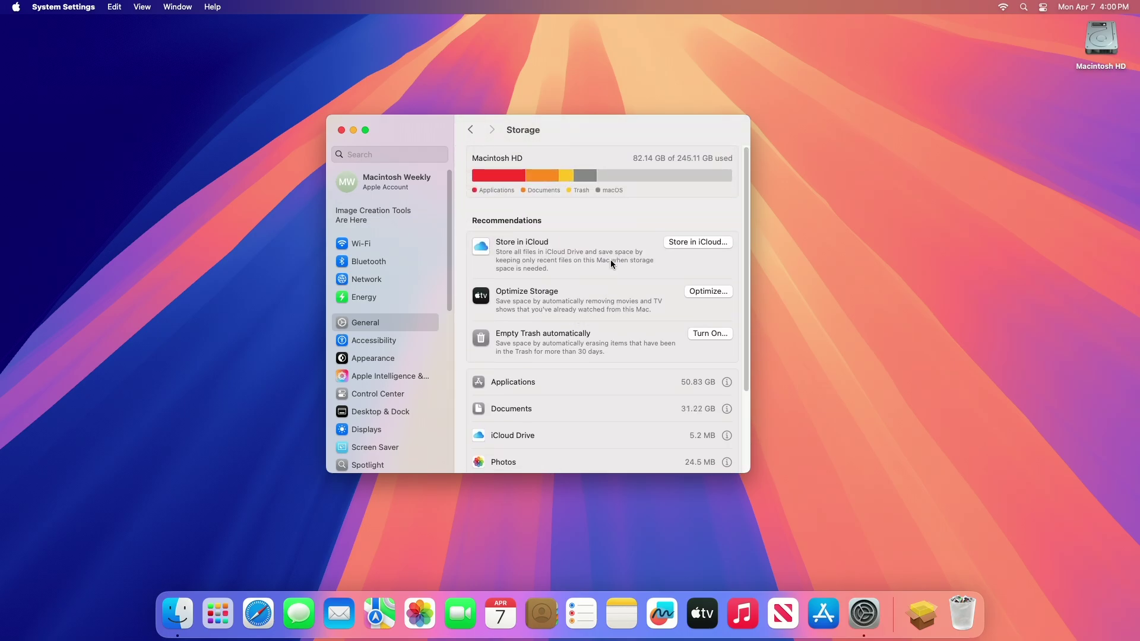
Enable Optimize Storage for watched movies and TV shows, plus Empty Trash automatically
left_click(711, 294)
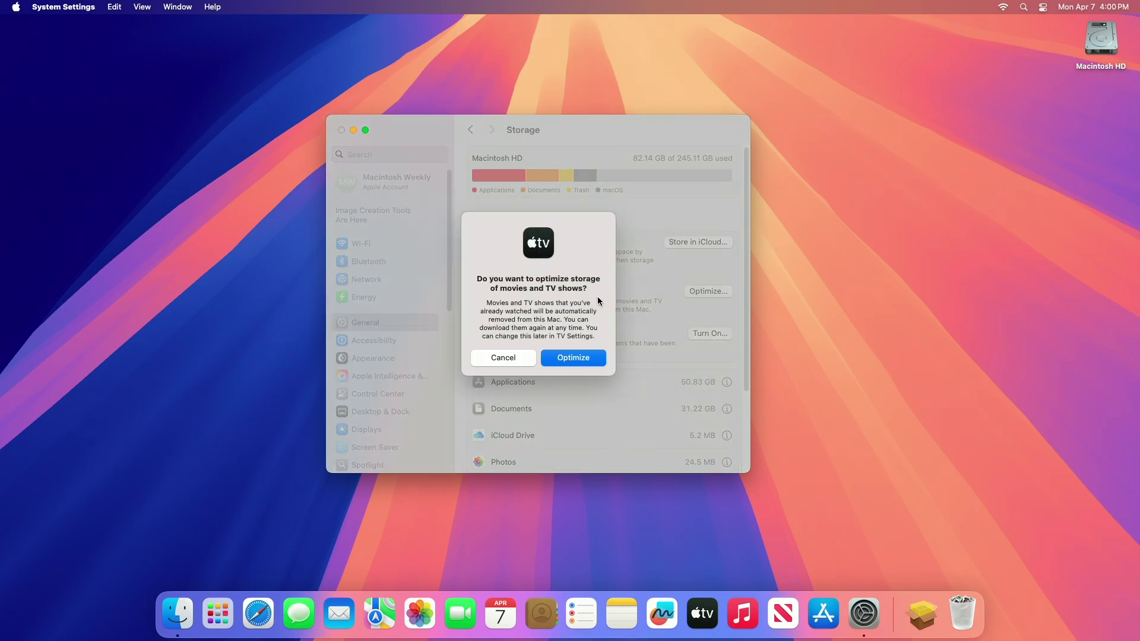
key("Escape")
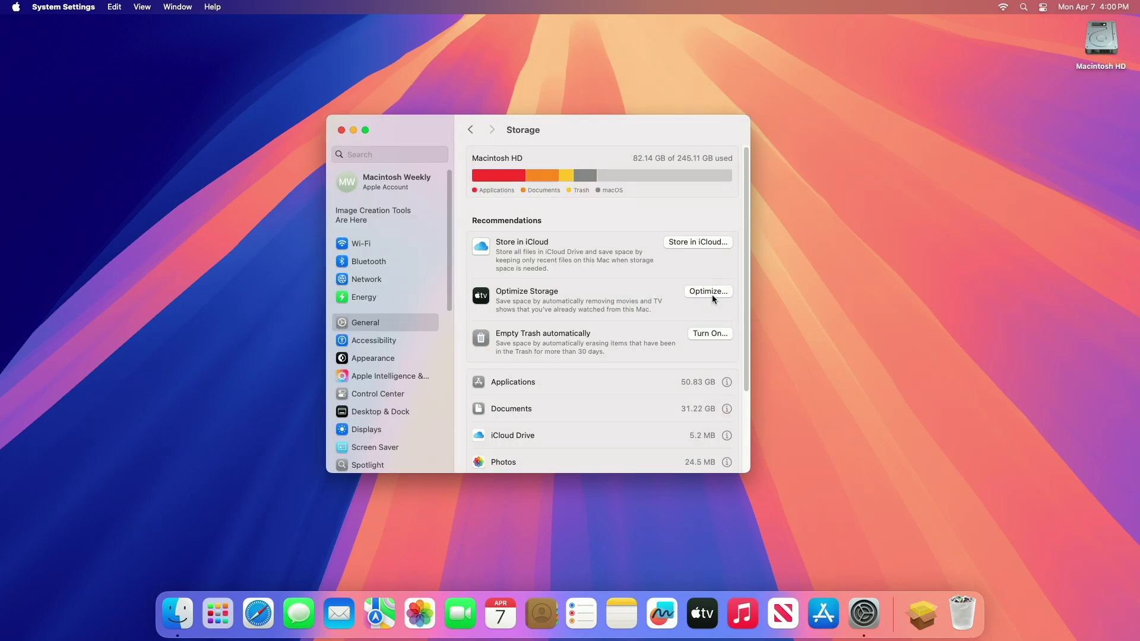
left_click(712, 295)
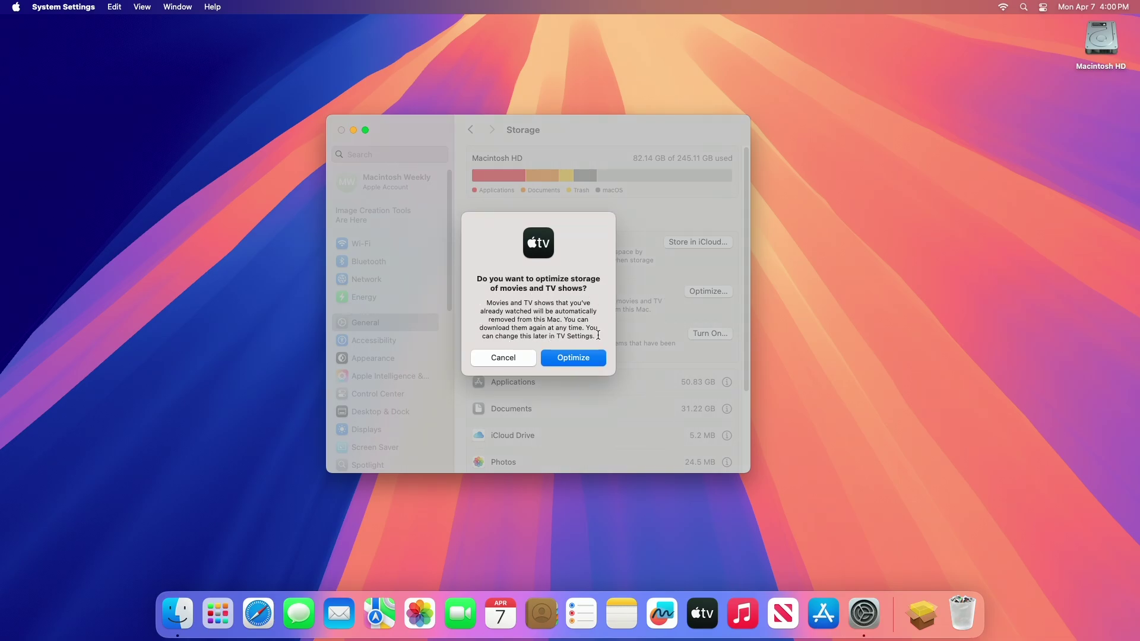
left_click(586, 358)
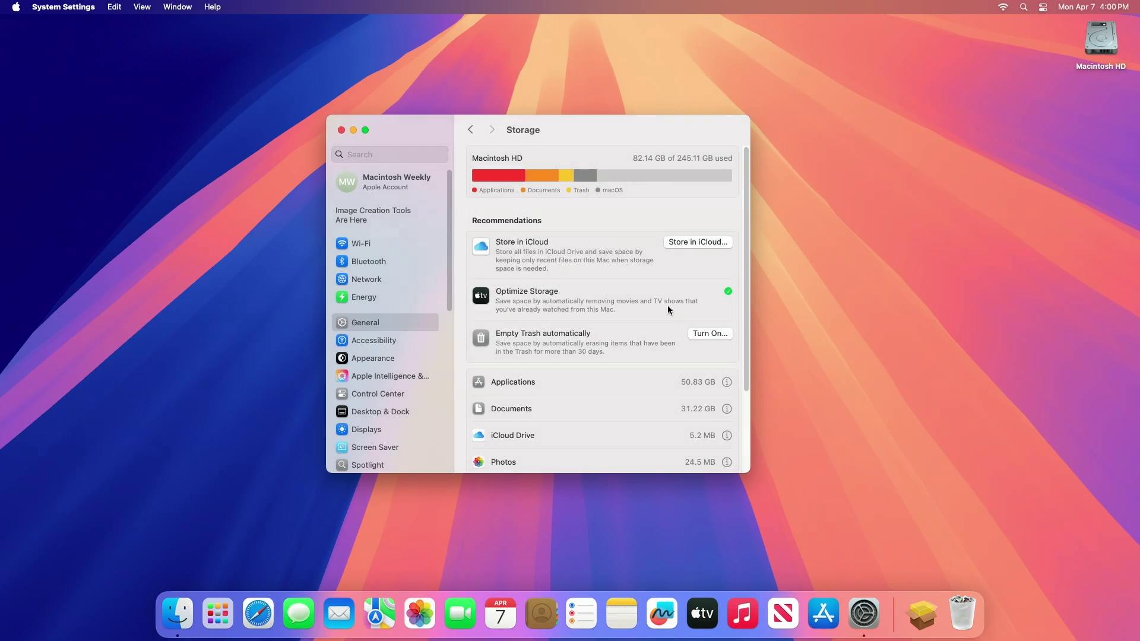
left_click(699, 335)
left_click(591, 353)
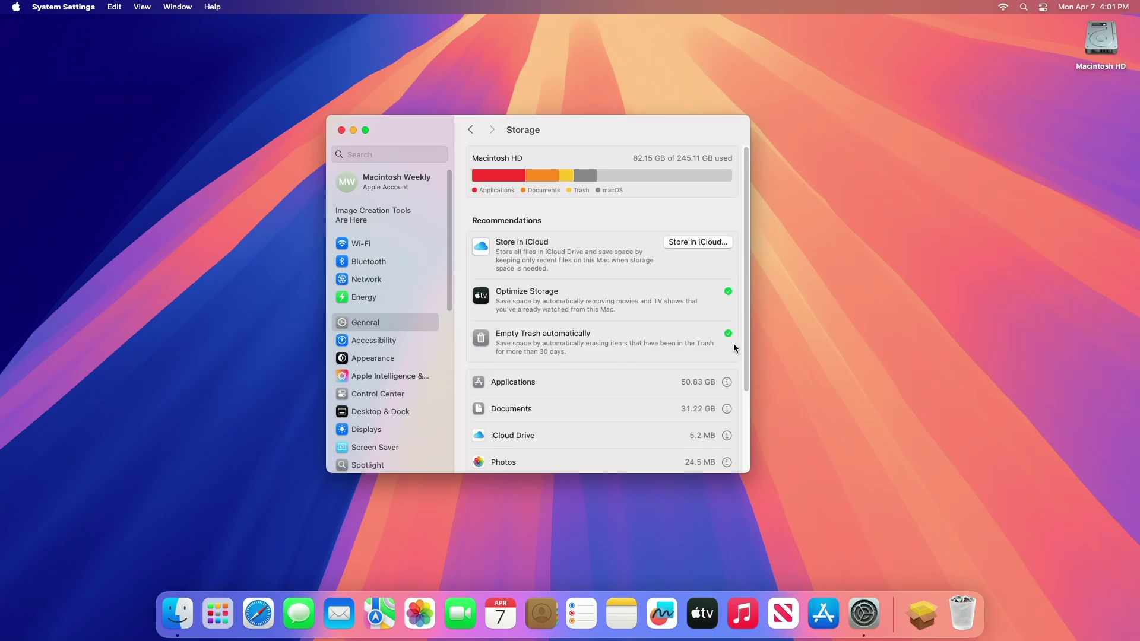
Delete the Resident Evil 3 game from the Applications list, authorising with the administrator password
scroll(743, 347, "down", 2)
scroll(739, 374, "down", 5)
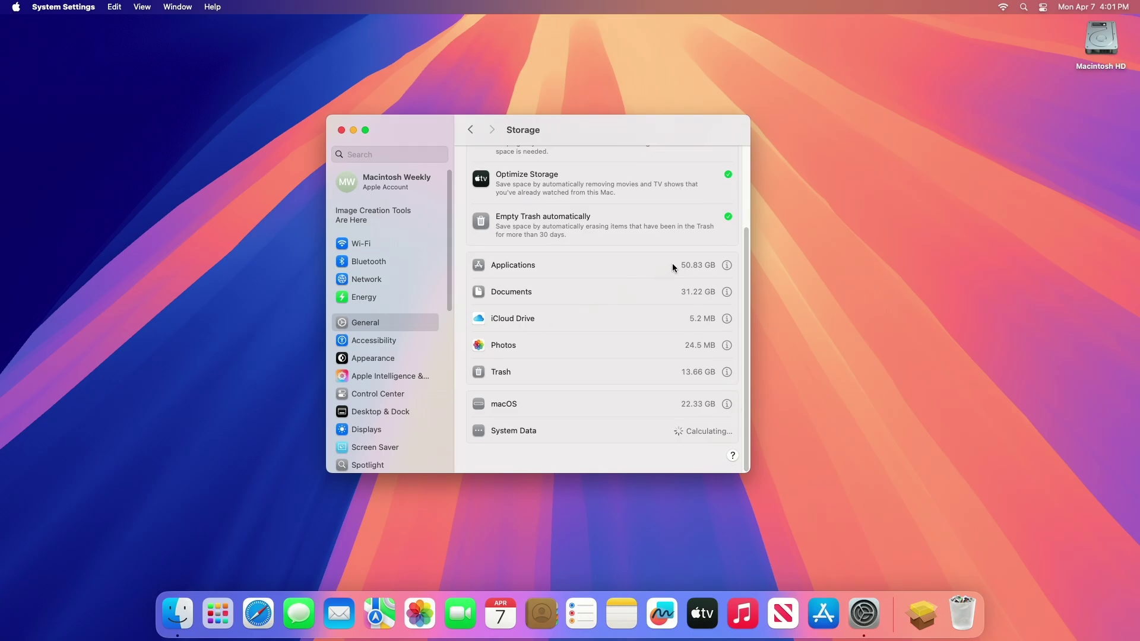
left_click(727, 266)
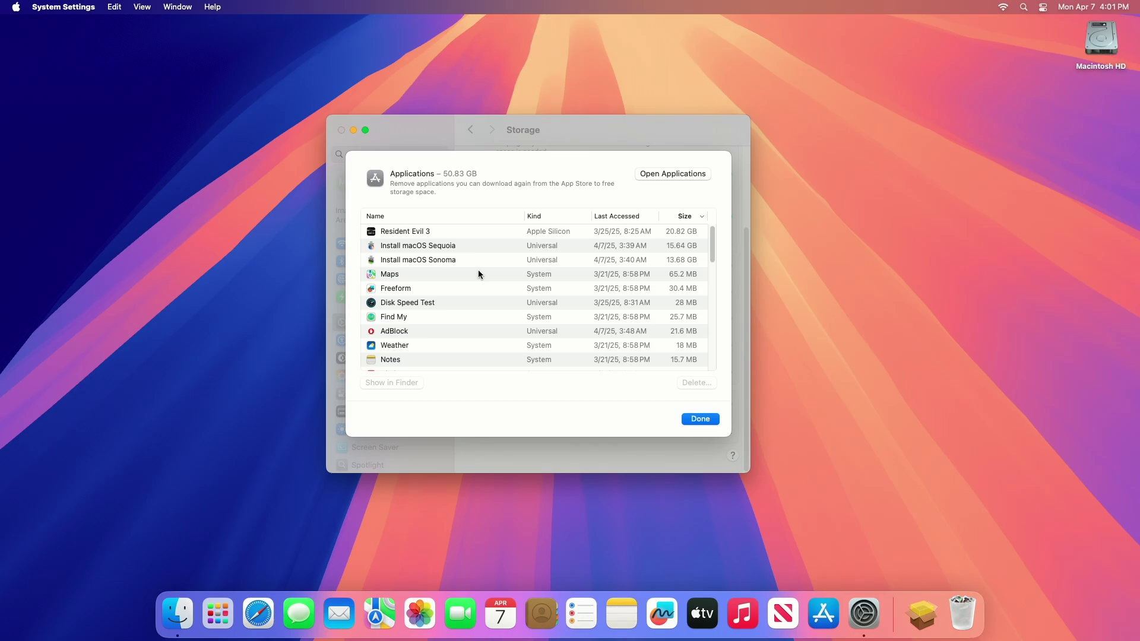
left_click(475, 236)
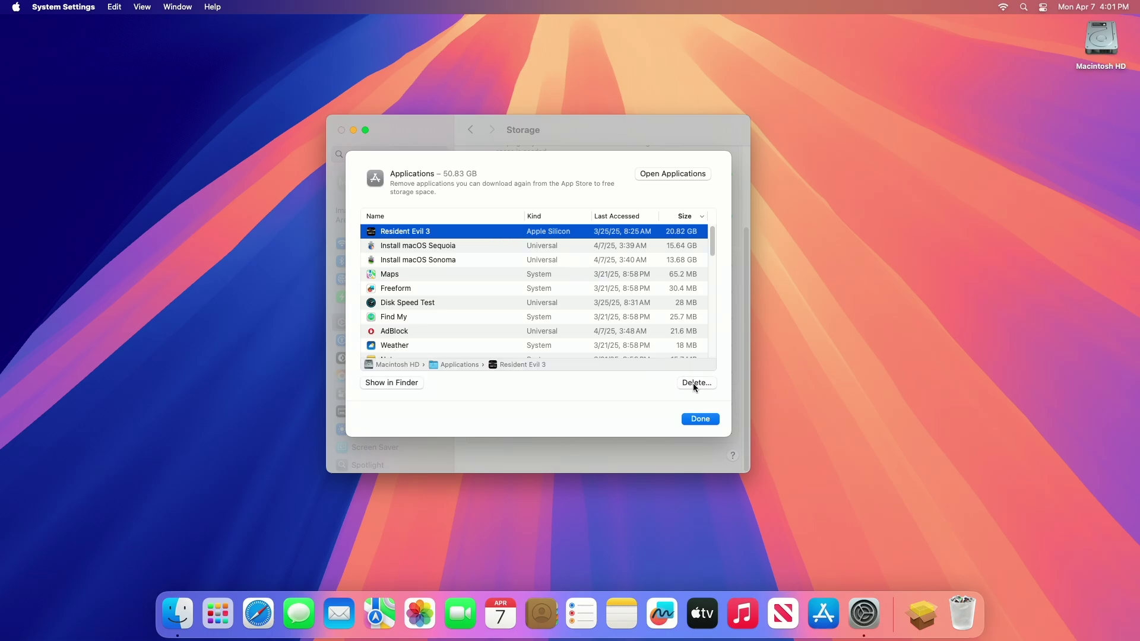
left_click(698, 384)
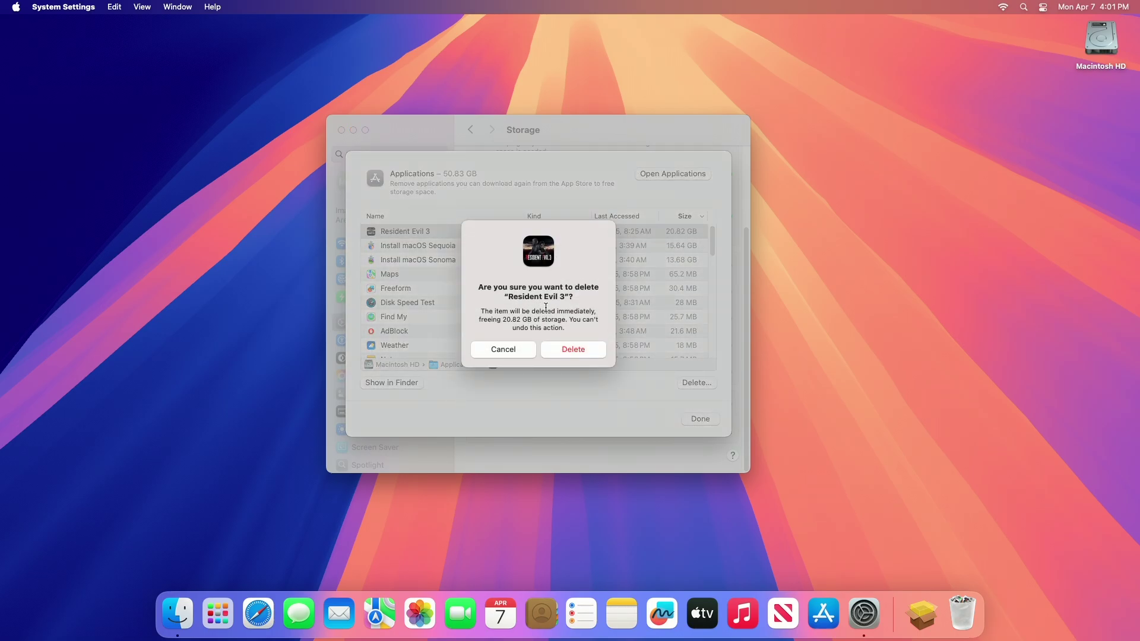
left_click(574, 350)
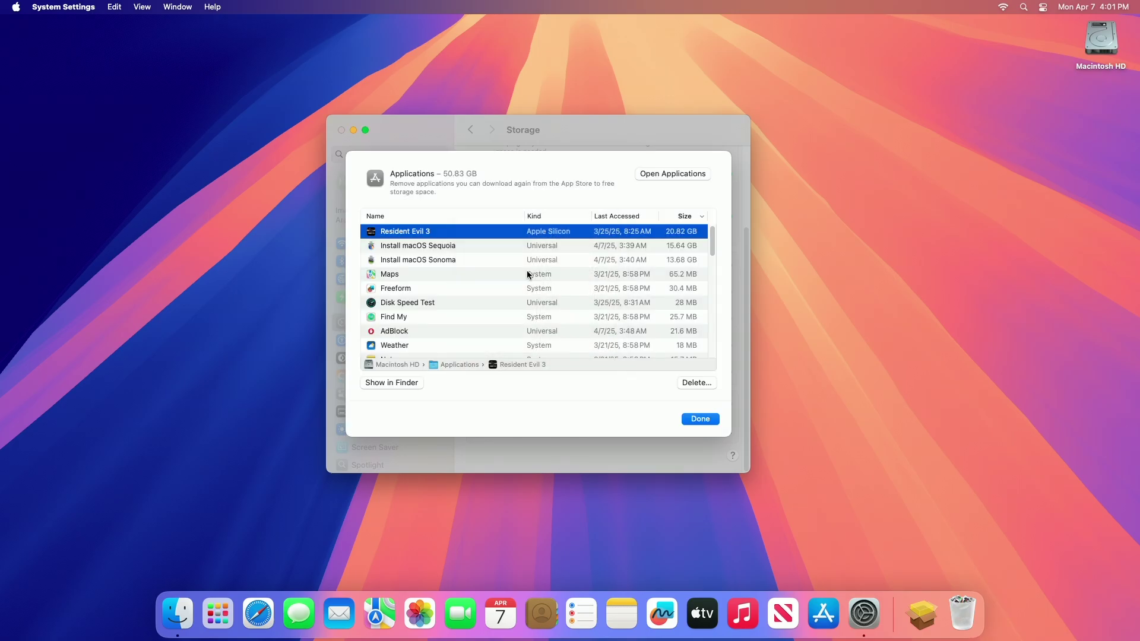
type("••••••")
key("Return")
Delete the Install macOS Sonoma installer, authorise it, and close the applications list
left_click(514, 251)
left_click(698, 383)
left_click(574, 350)
type("••••••")
key("Return")
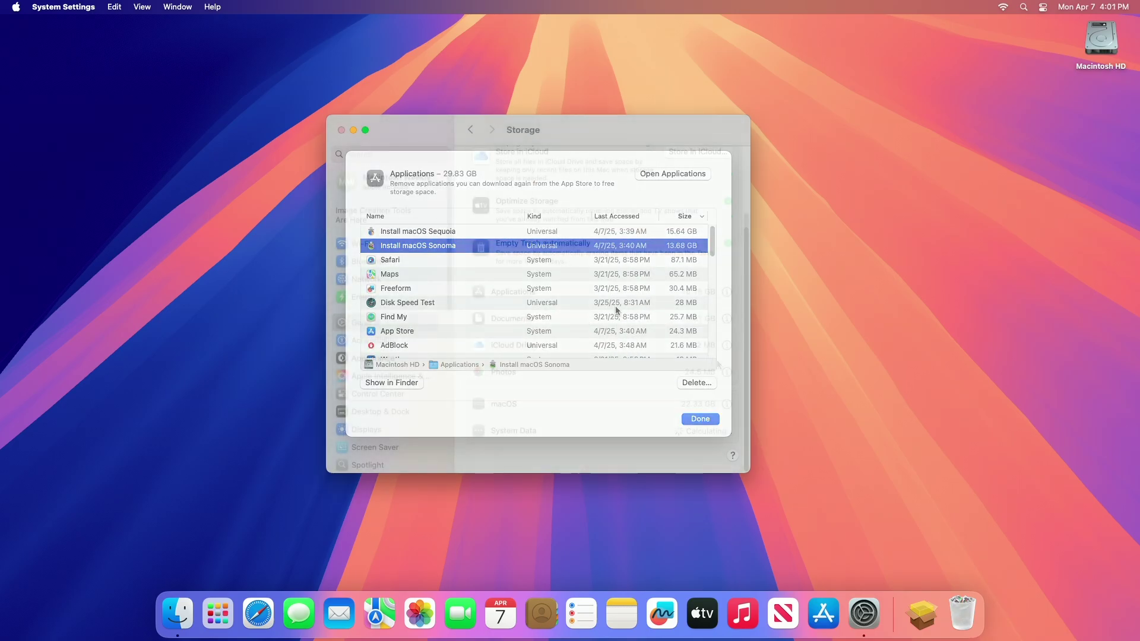
key("Return")
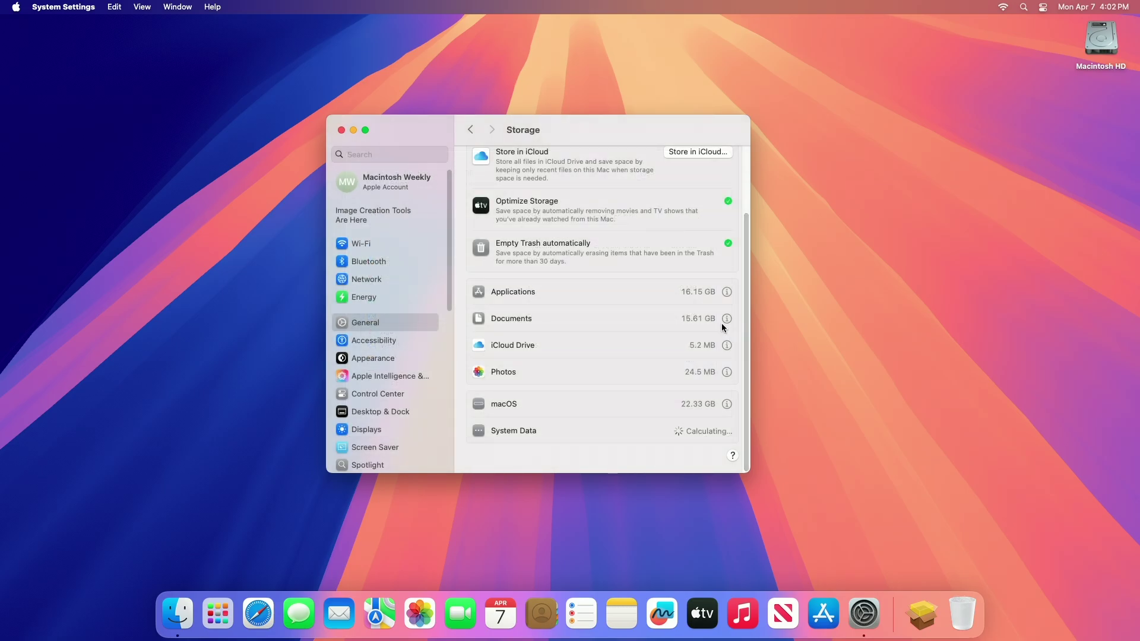
Check the Macintosh HD bar shows 47.66 GB of 245.11 GB used, then close System Settings
left_click_drag(742, 307, 741, 217)
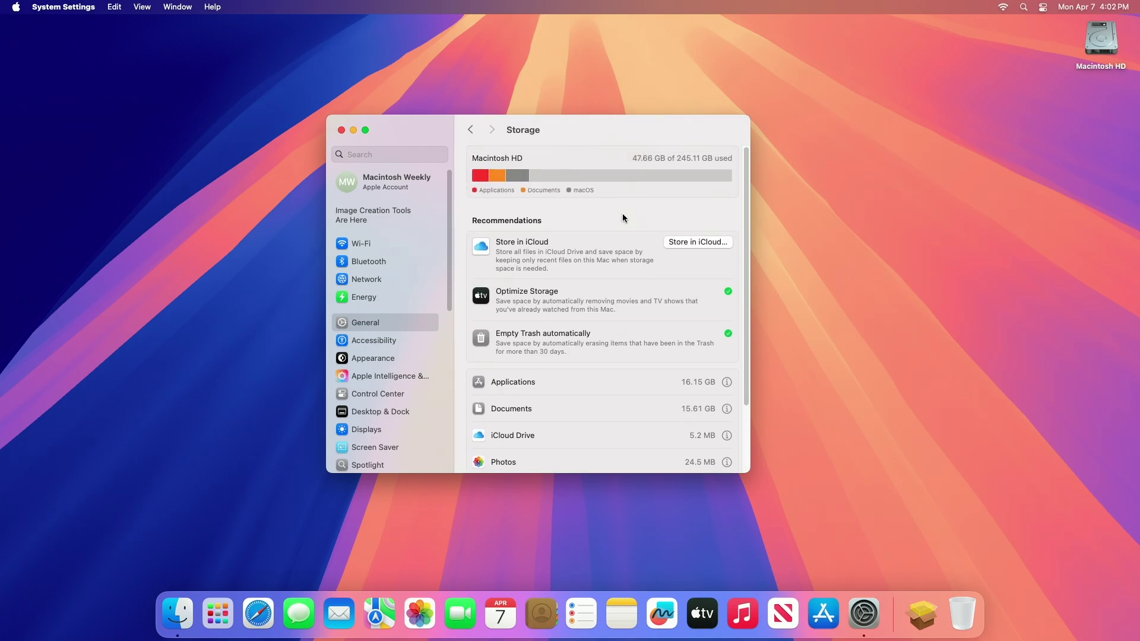
key("super+w")
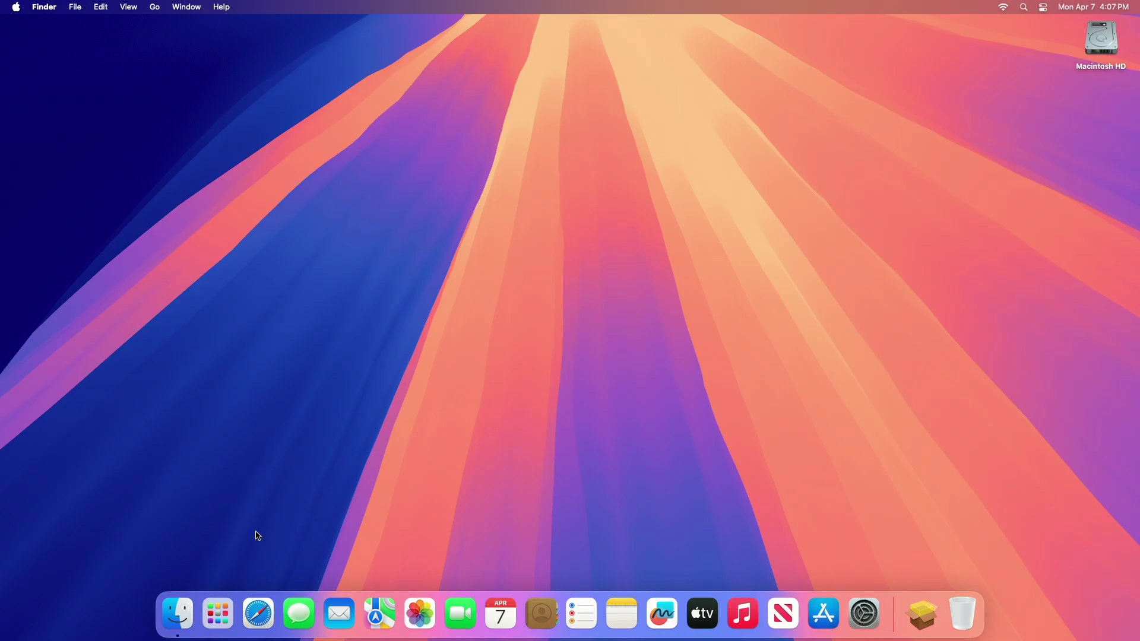
Open a Finder window at ~/Library/Caches and browse folders like GeoServices, GameKit and PassKit
left_click(177, 612)
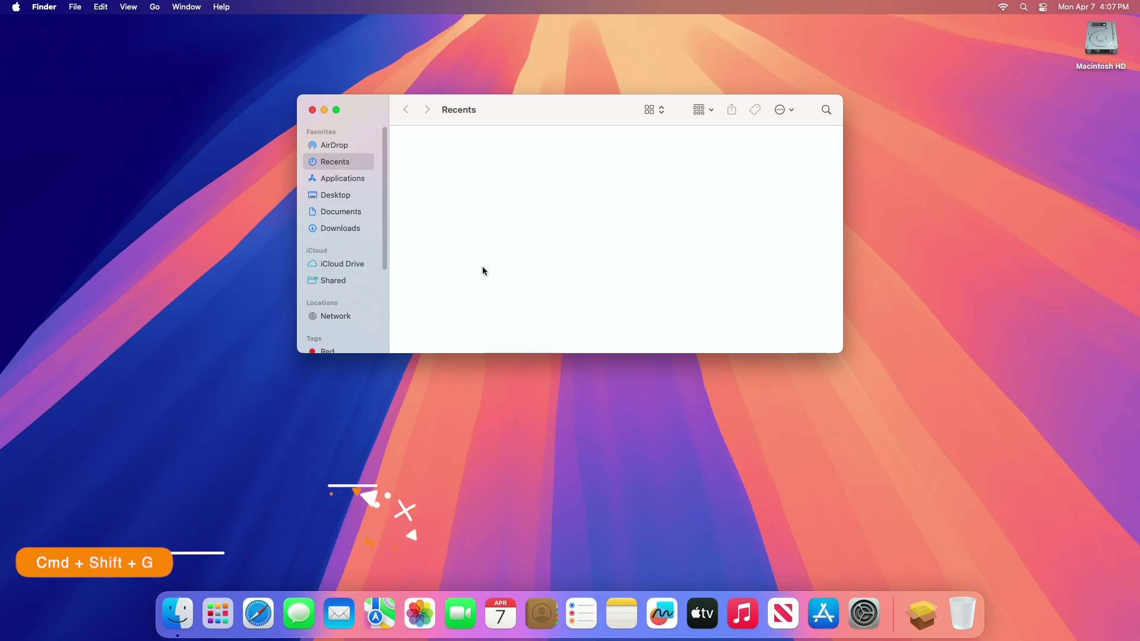
key("super+shift+g")
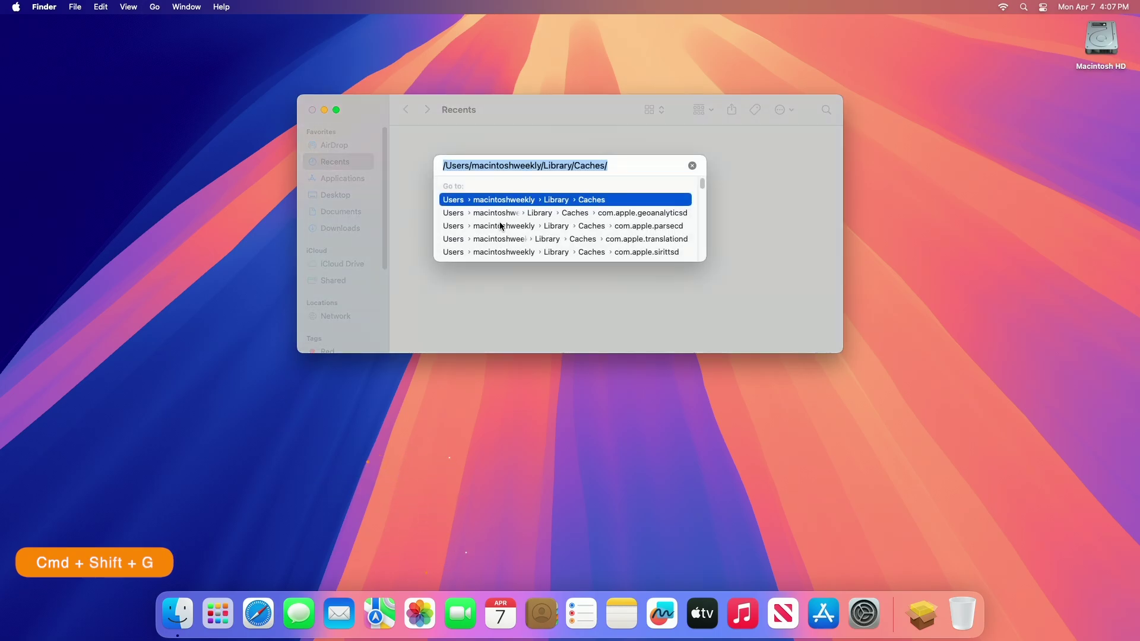
key("BackSpace")
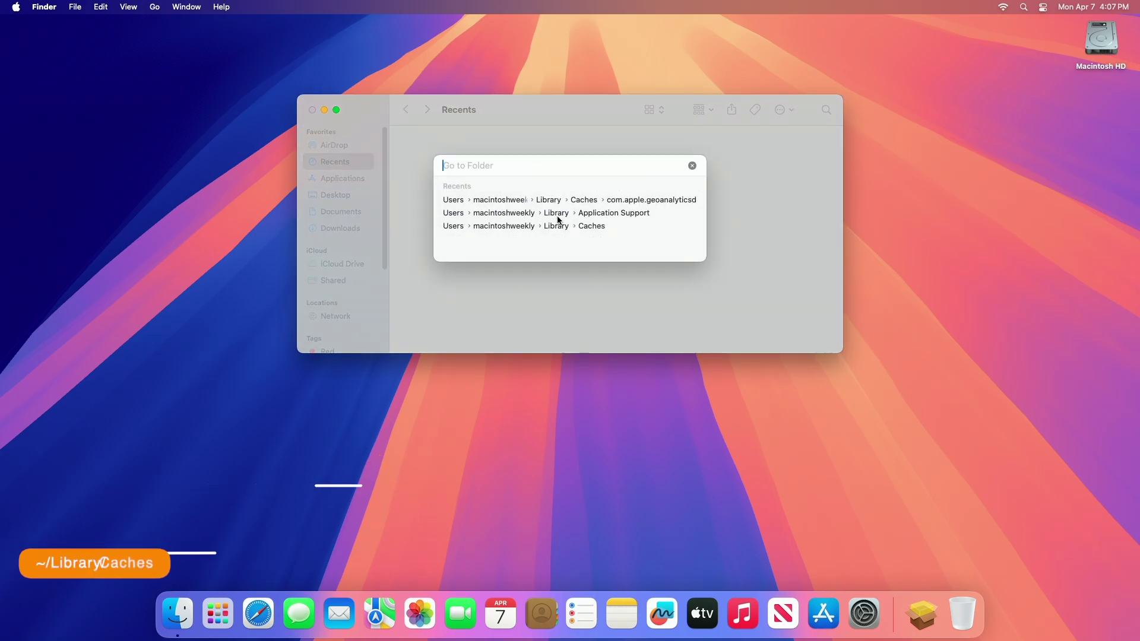
left_click(568, 227)
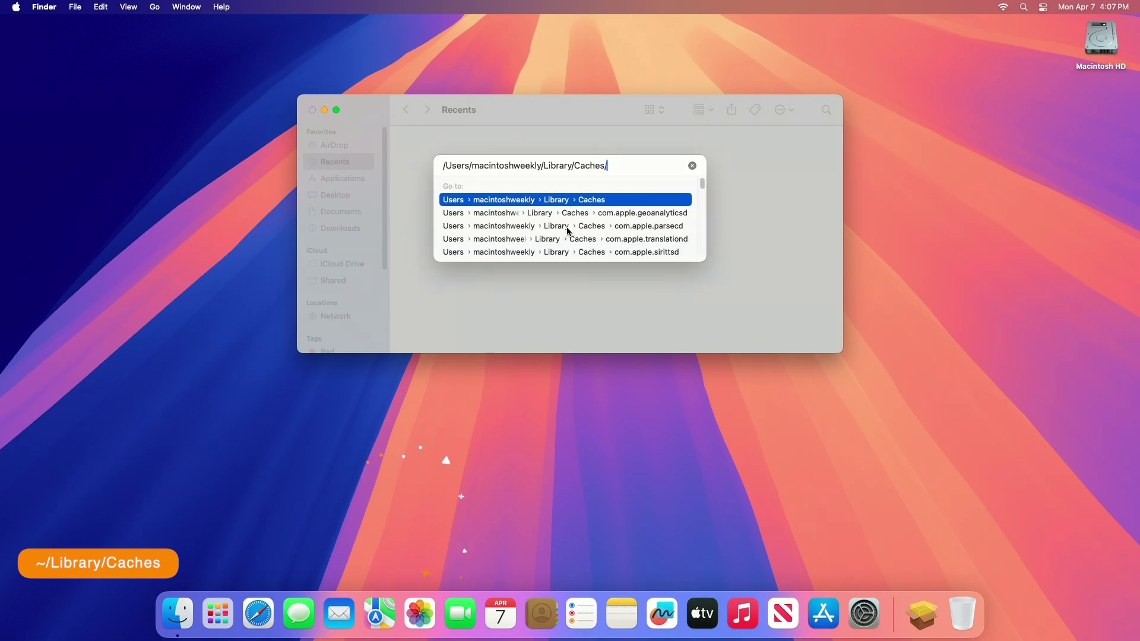
key("Return")
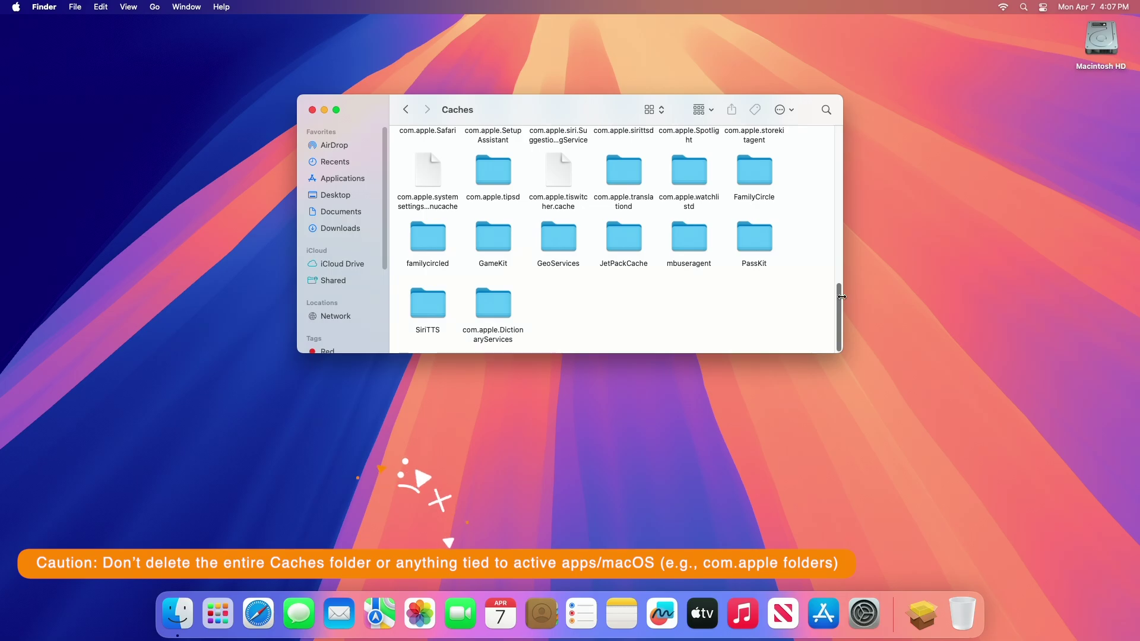
scroll(831, 174, "up", 10)
scroll(832, 172, "up", 5)
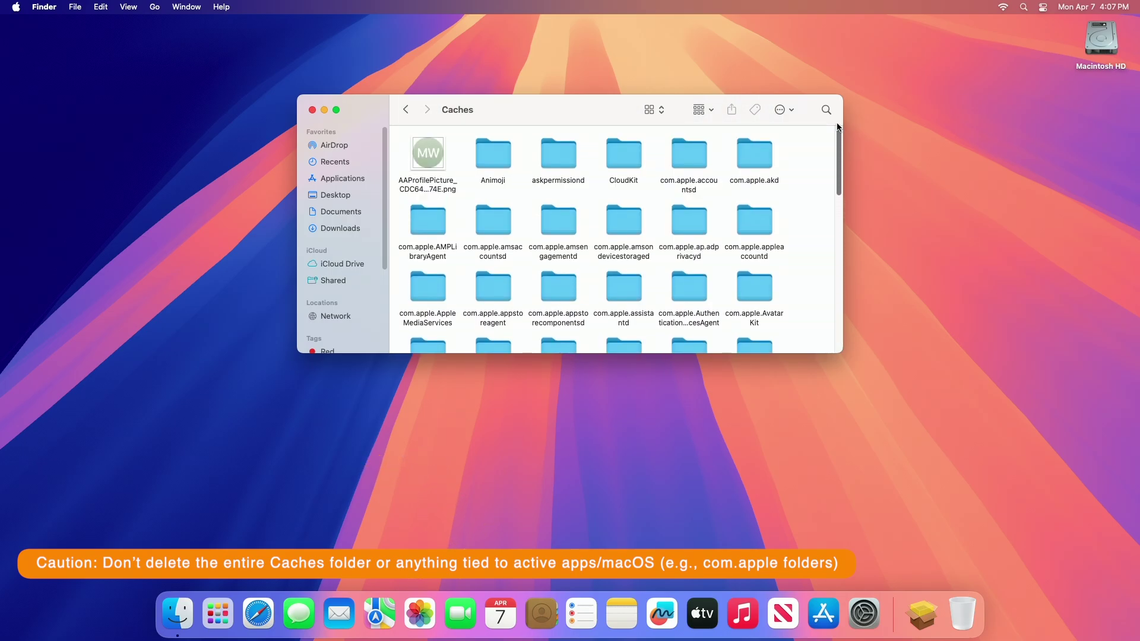
scroll(614, 308, "down", 15)
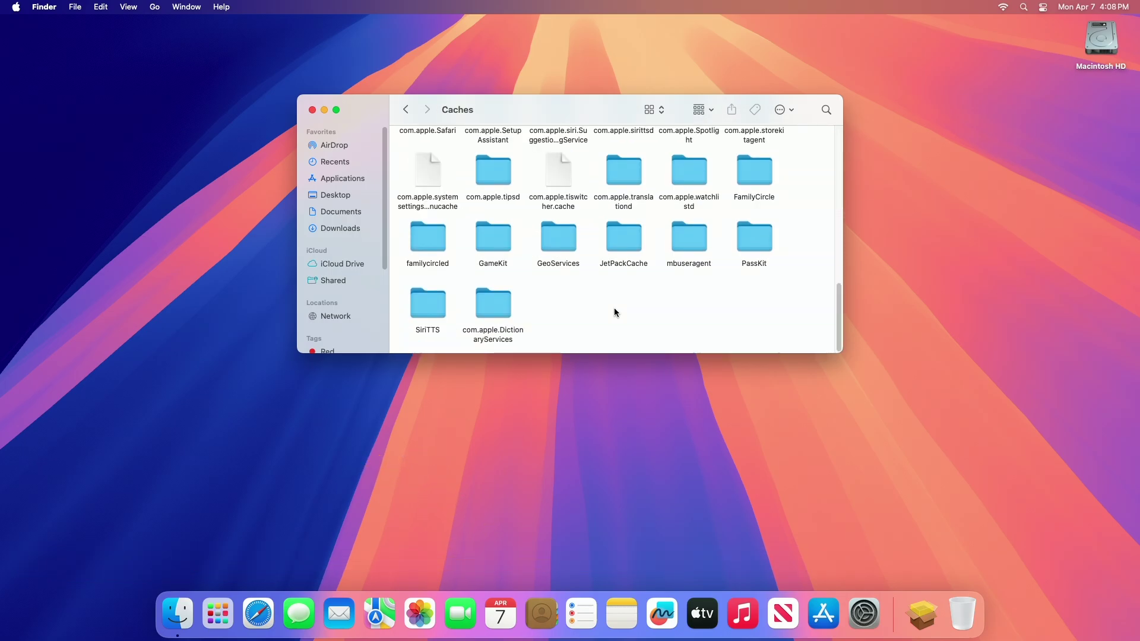
Go to the ~/Library/Logs folder in Finder
key("super+shift+g")
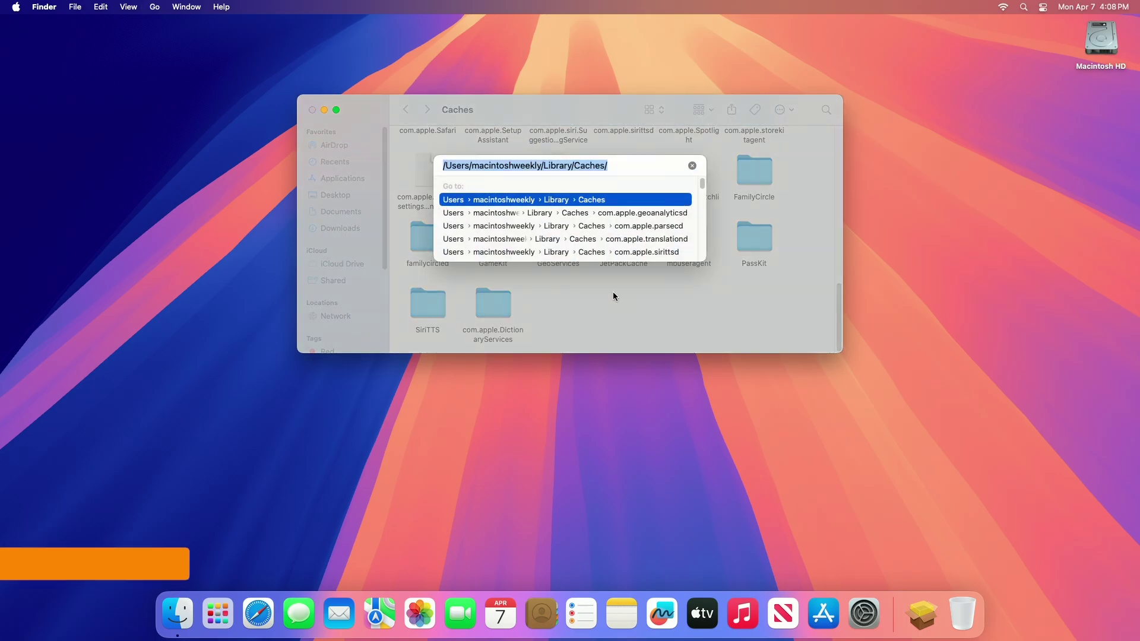
key("BackSpace")
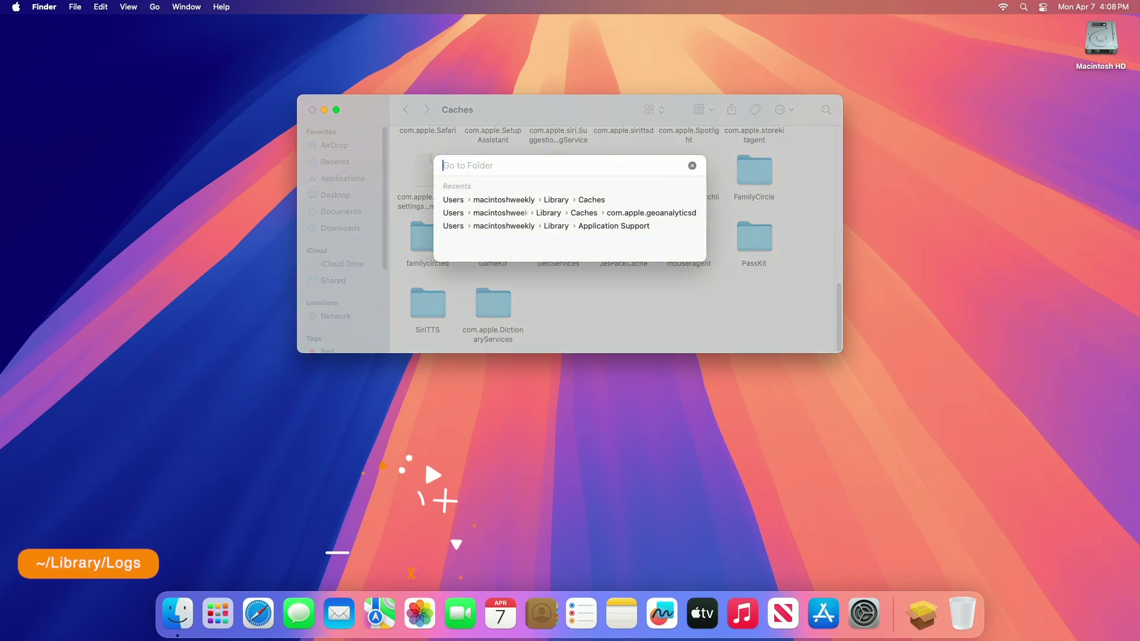
type("/Users/macintoshweekly/Library/Logs")
key("Return")
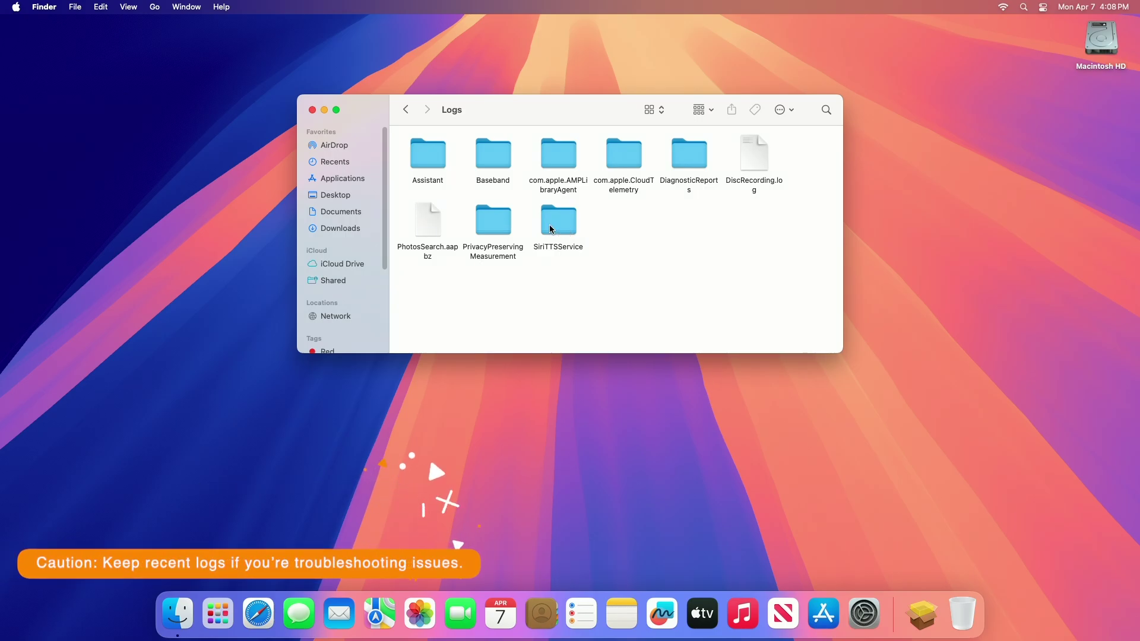
Move all nine Logs items to the Trash and empty the Trash
left_click_drag(426, 279, 775, 137)
right_click(775, 137)
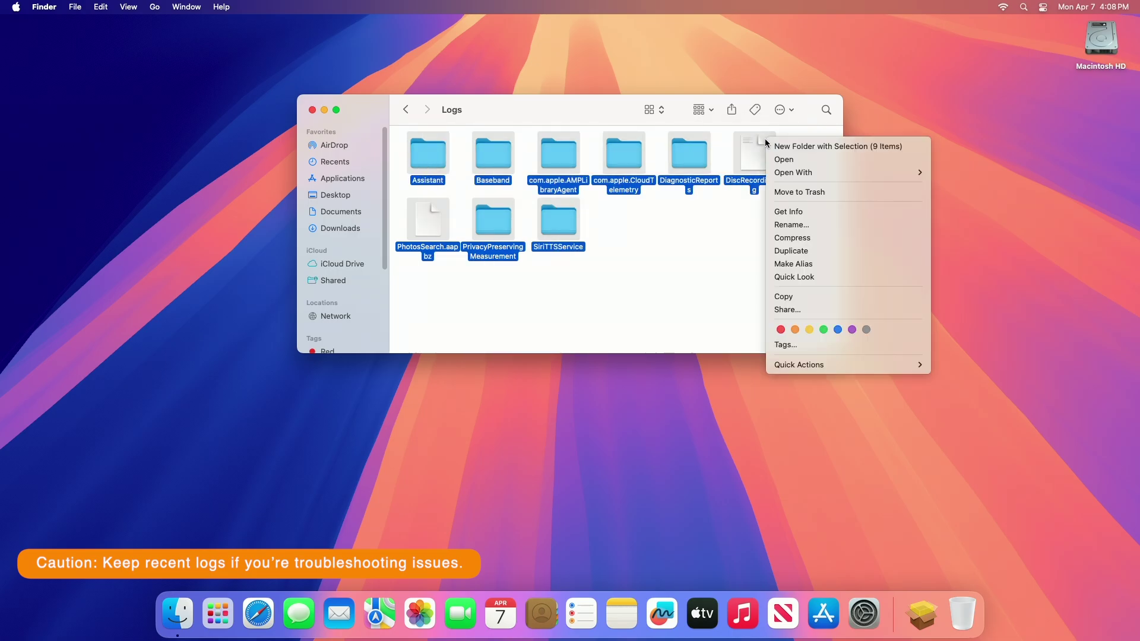
left_click(799, 193)
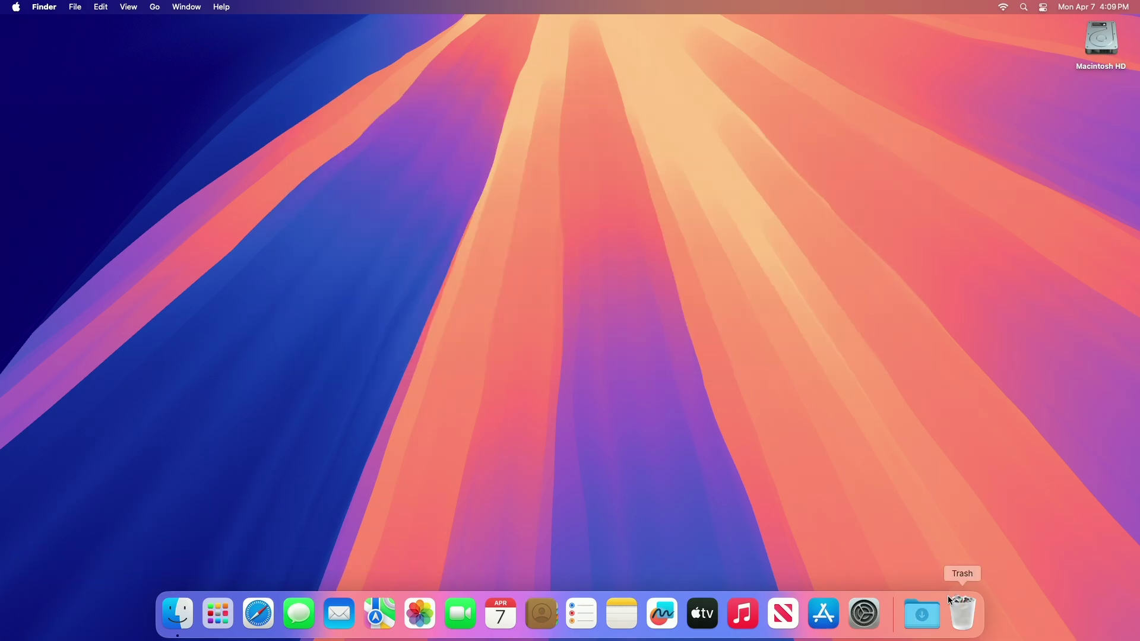
right_click(948, 596)
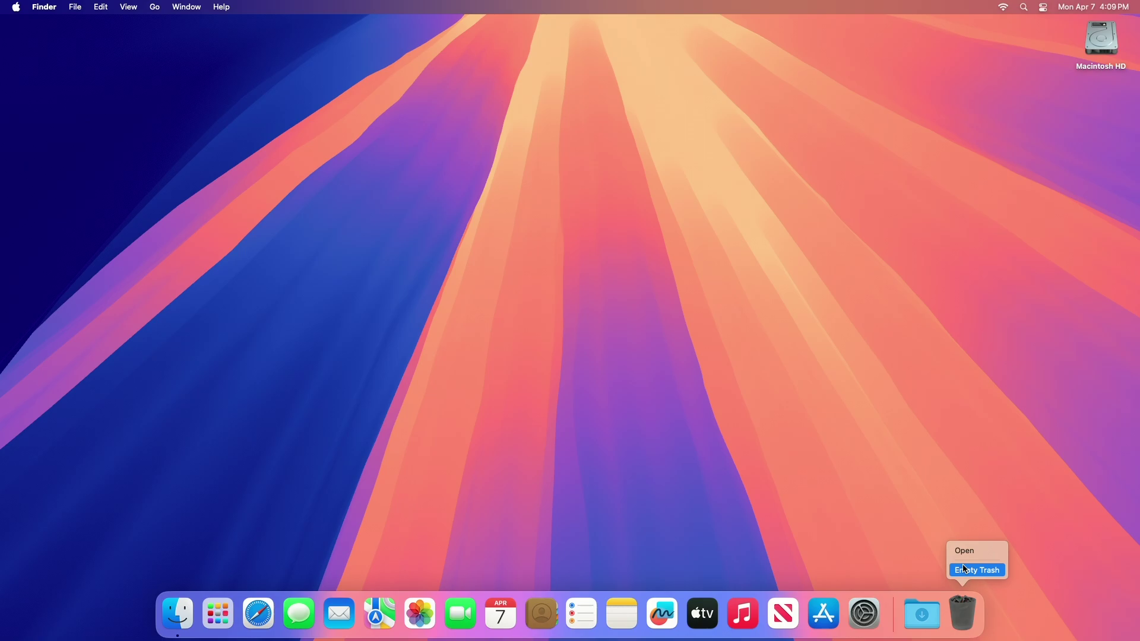
left_click(962, 564)
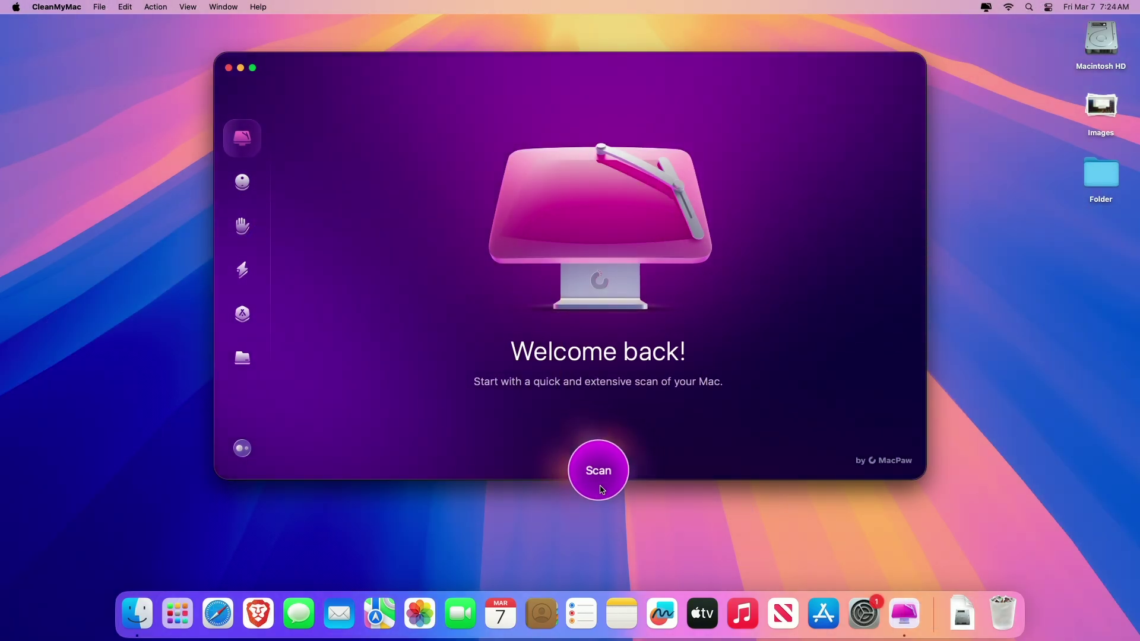
Run CleanMyMac's Smart Care scan, then scan in the Protection and Applications modules
left_click(601, 487)
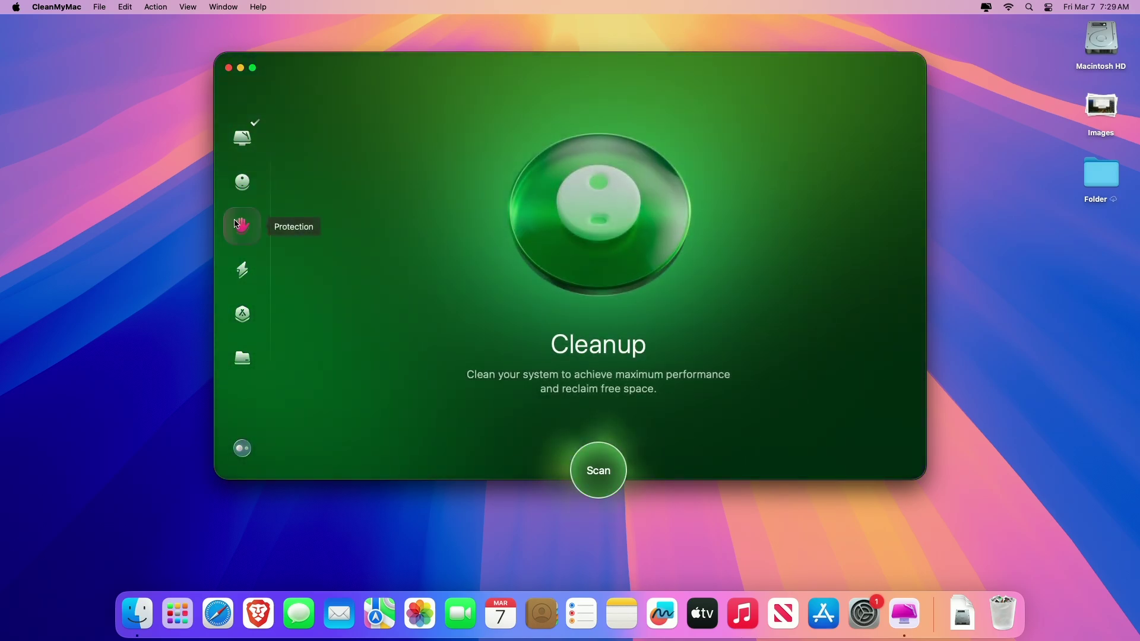
left_click(239, 225)
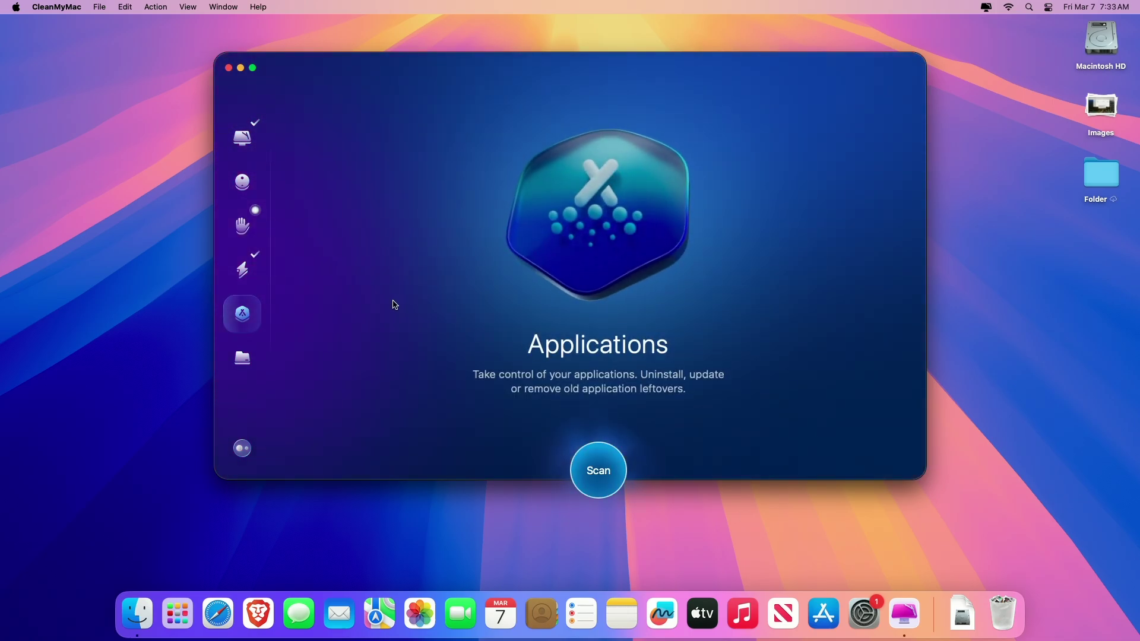
left_click(597, 470)
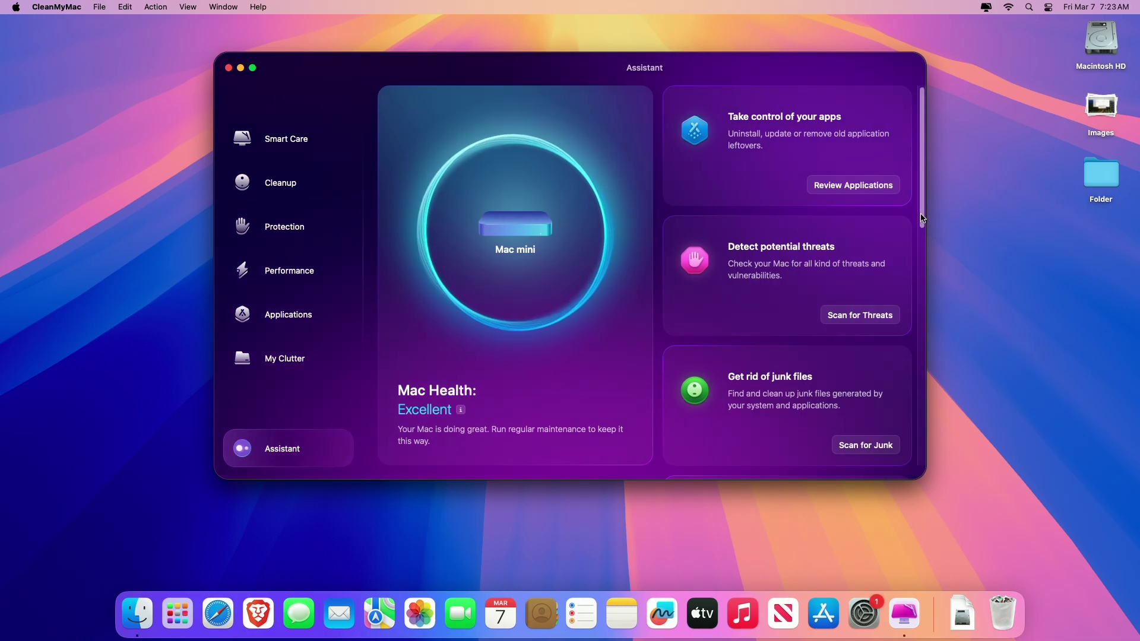
Scroll past the Assistant recommendation cards and switch CleanMyMac to Smart Care
left_click_drag(922, 219, 895, 456)
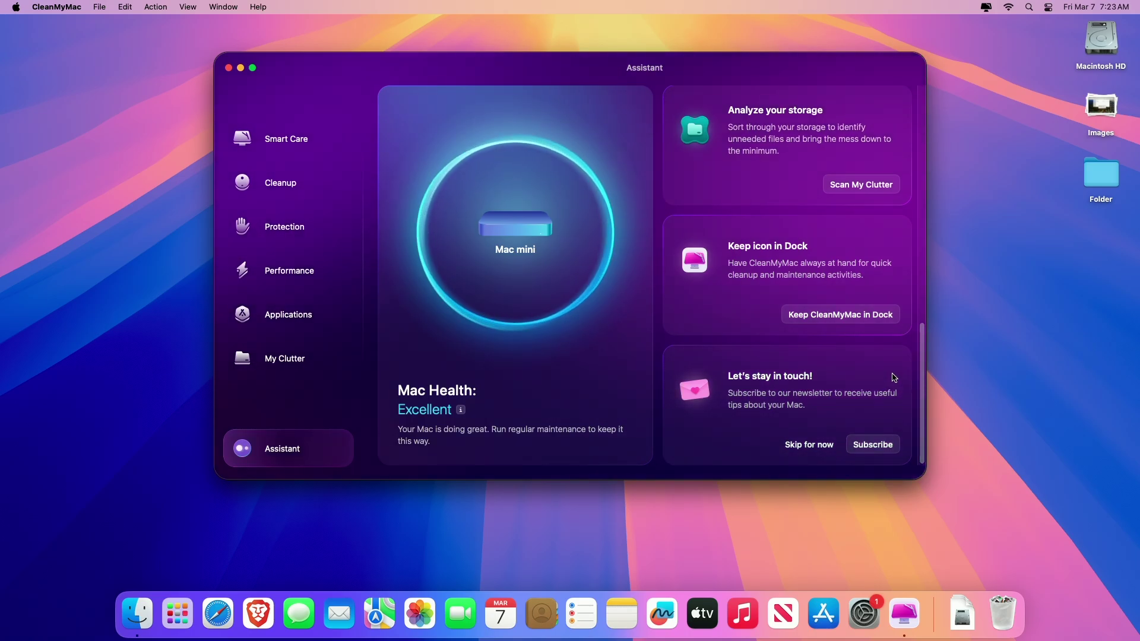
left_click(288, 141)
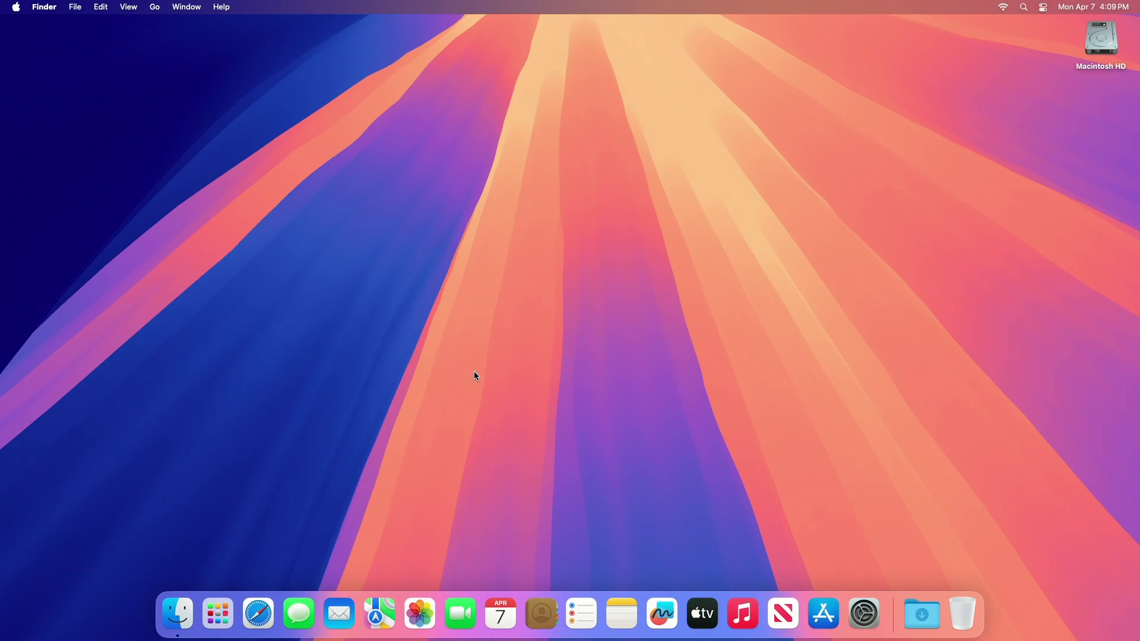
Open Applications in a new Finder window and move AmorphousDiskMark to the Trash
left_click(178, 612)
left_click(367, 180)
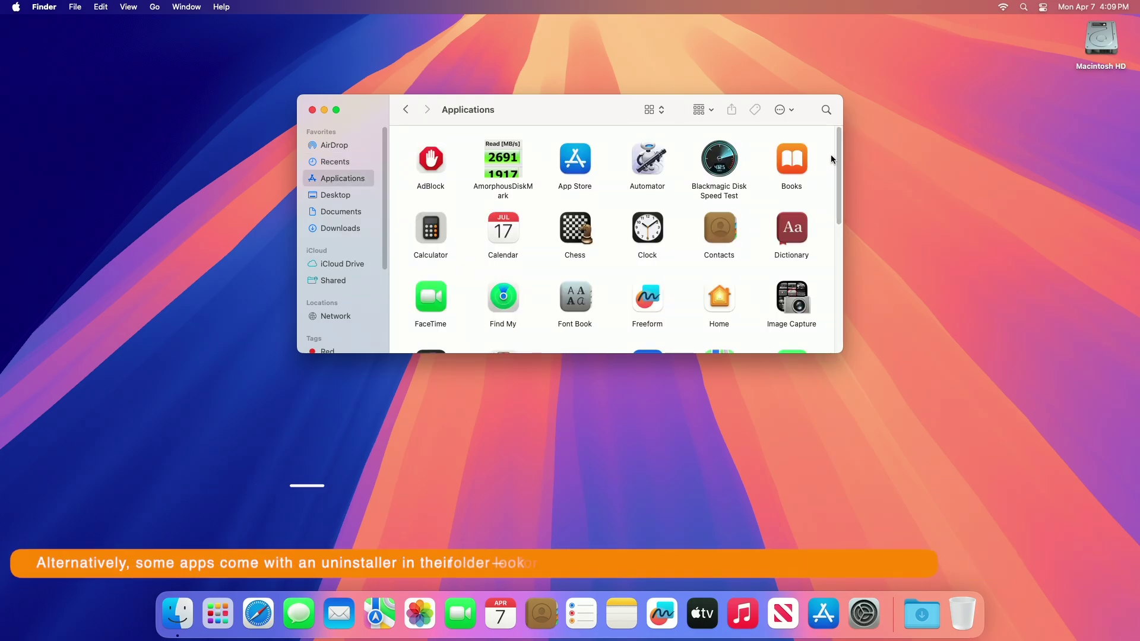
scroll(833, 218, "down", 3)
scroll(833, 217, "down", 5)
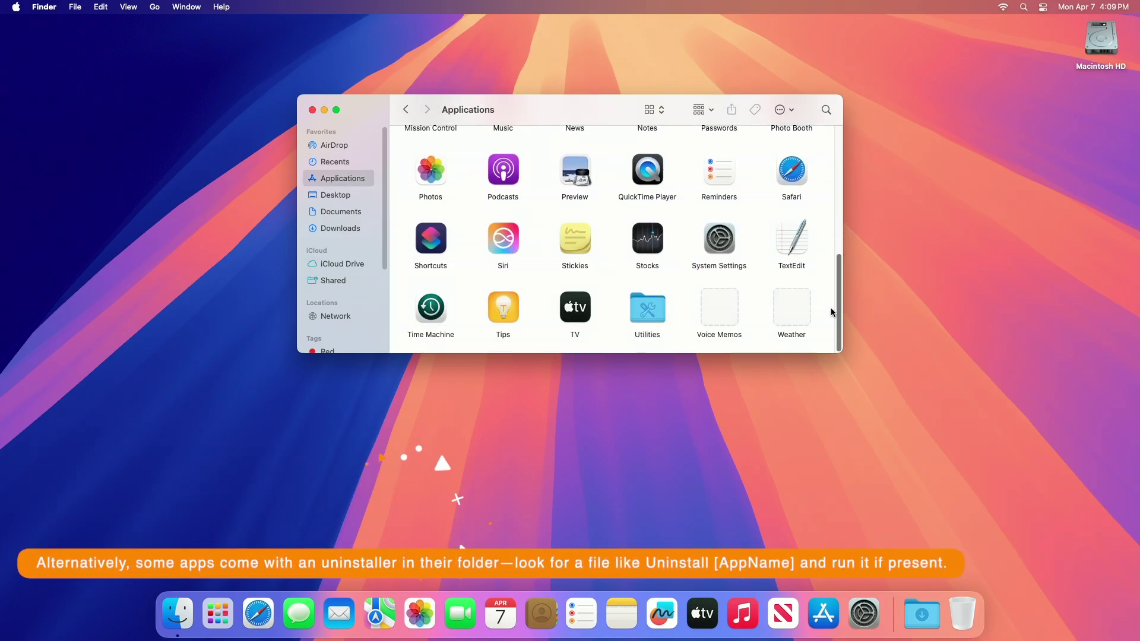
scroll(832, 305, "up", 10)
right_click(498, 160)
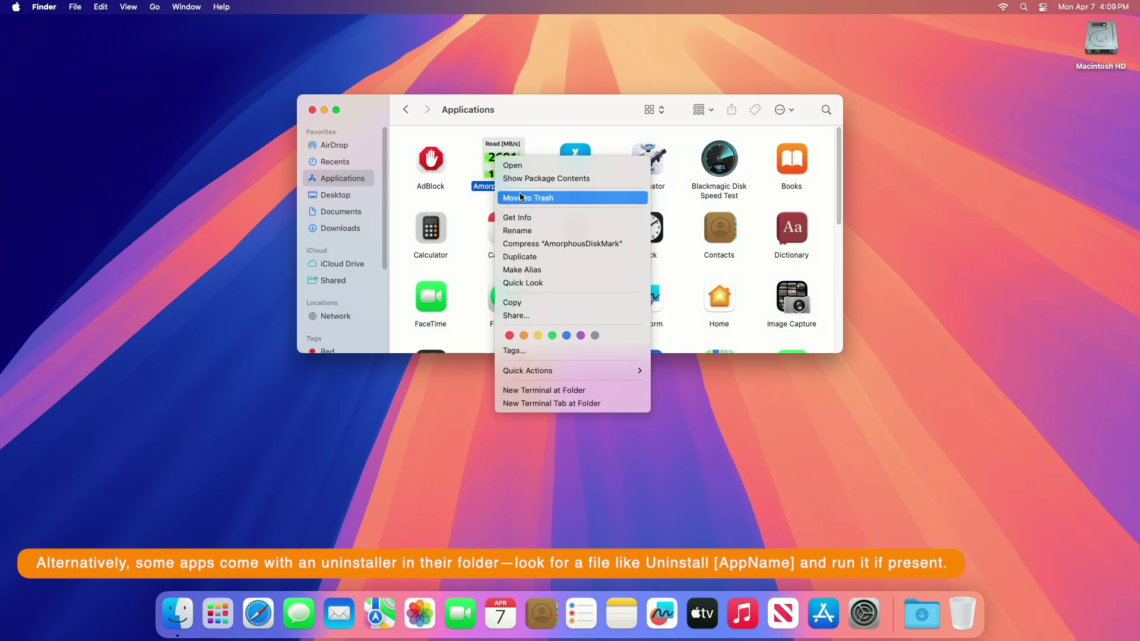
left_click(552, 198)
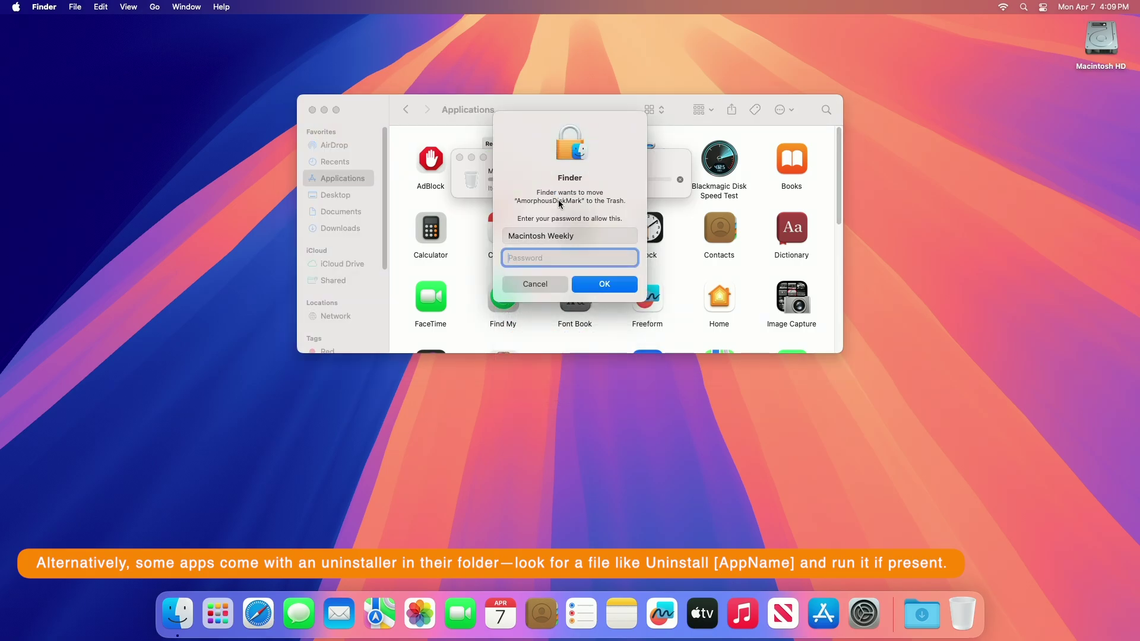
key("Return")
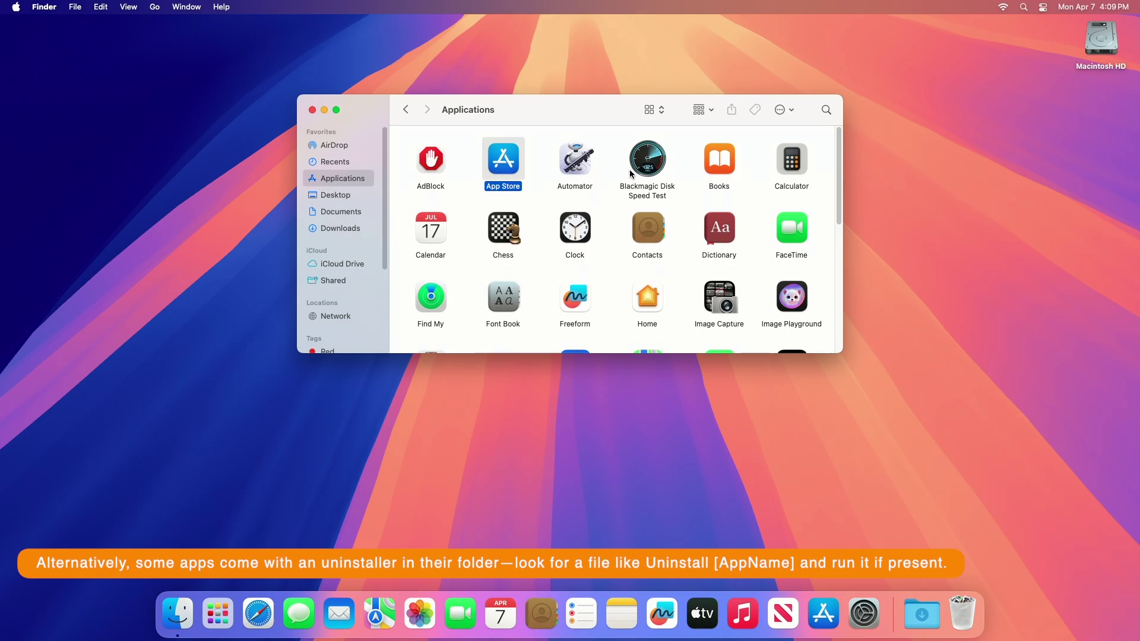
Move Blackmagic Disk Speed Test to the Trash, authorising with the admin password
left_click(653, 156)
right_click(653, 156)
left_click(683, 188)
type("password")
key("Return")
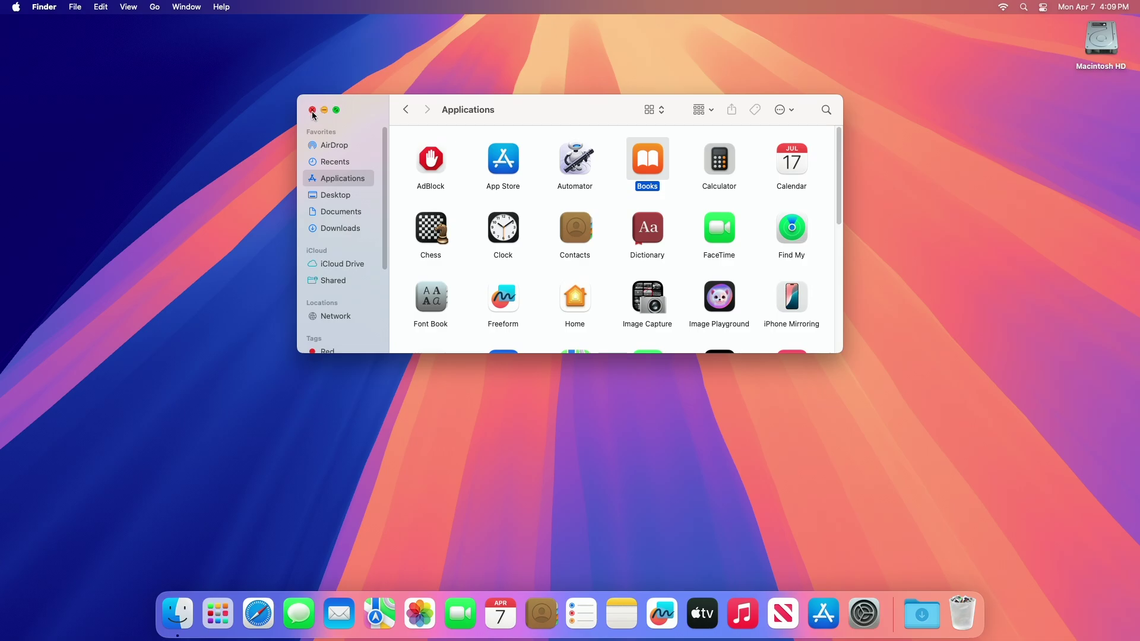
left_click(469, 133)
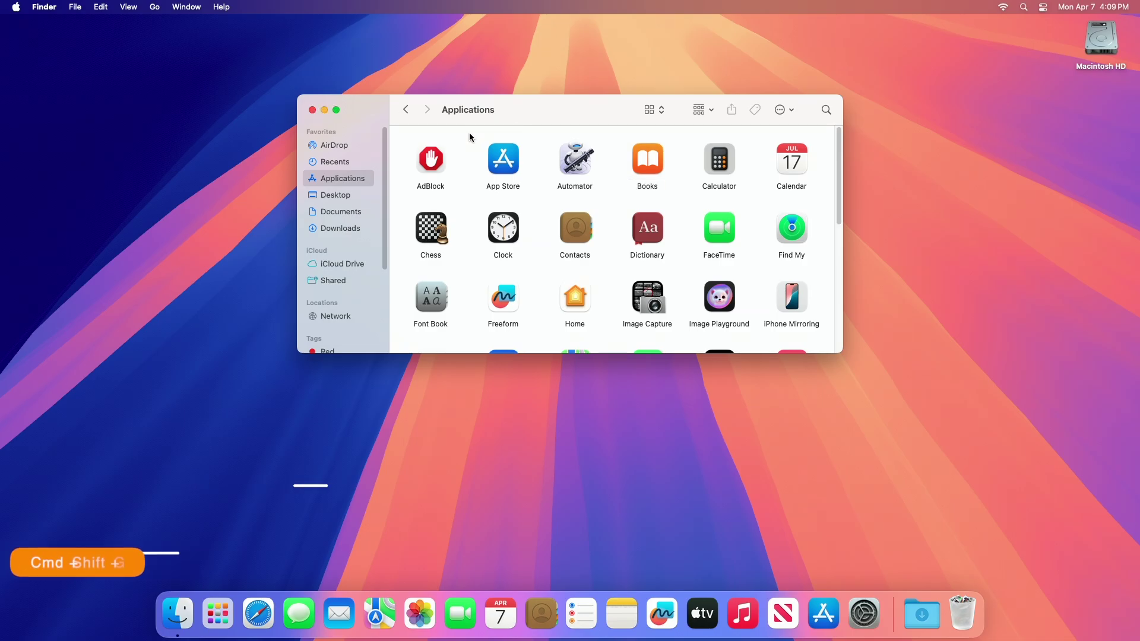
Browse ~/Library/Application Support via Go to Folder, then empty the Trash from the Dock
key("super+shift+g")
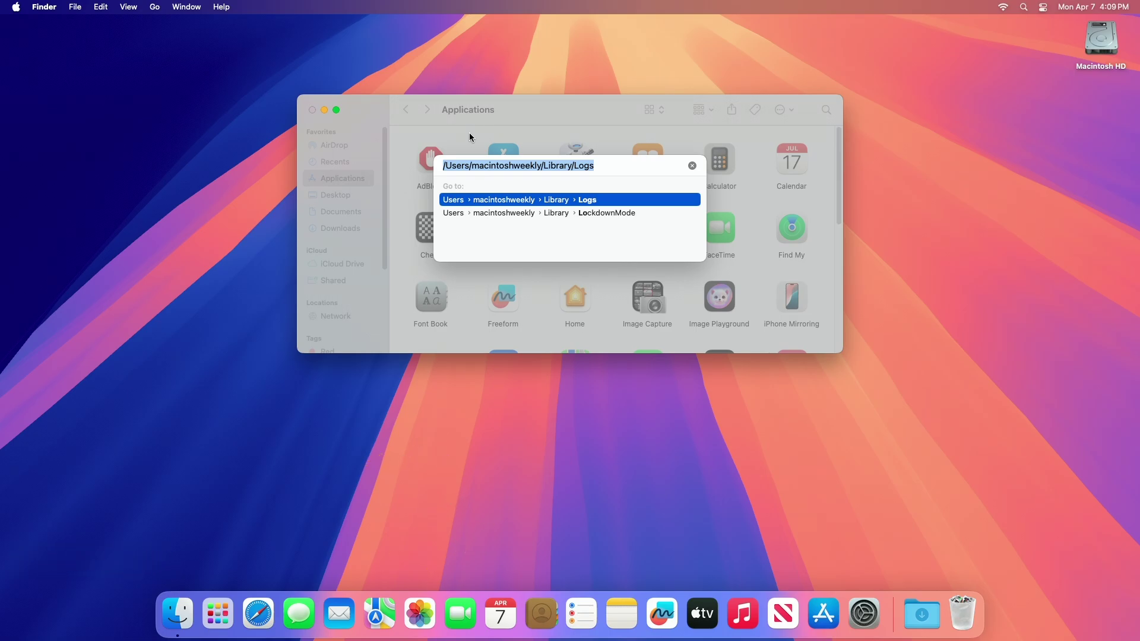
key("BackSpace")
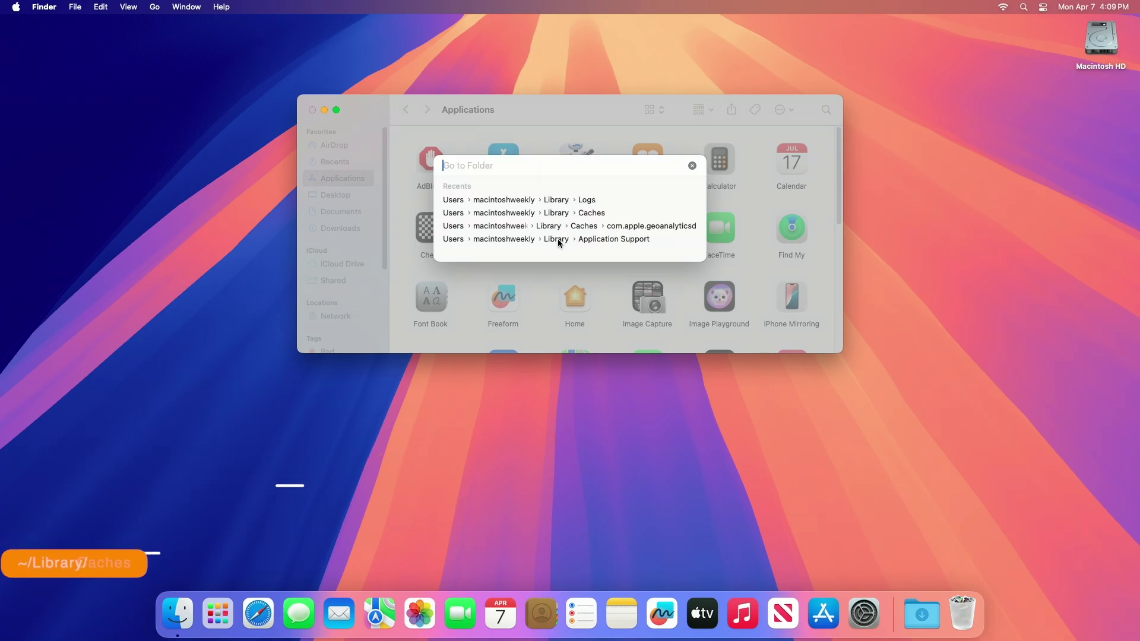
left_click(557, 240)
key("Return")
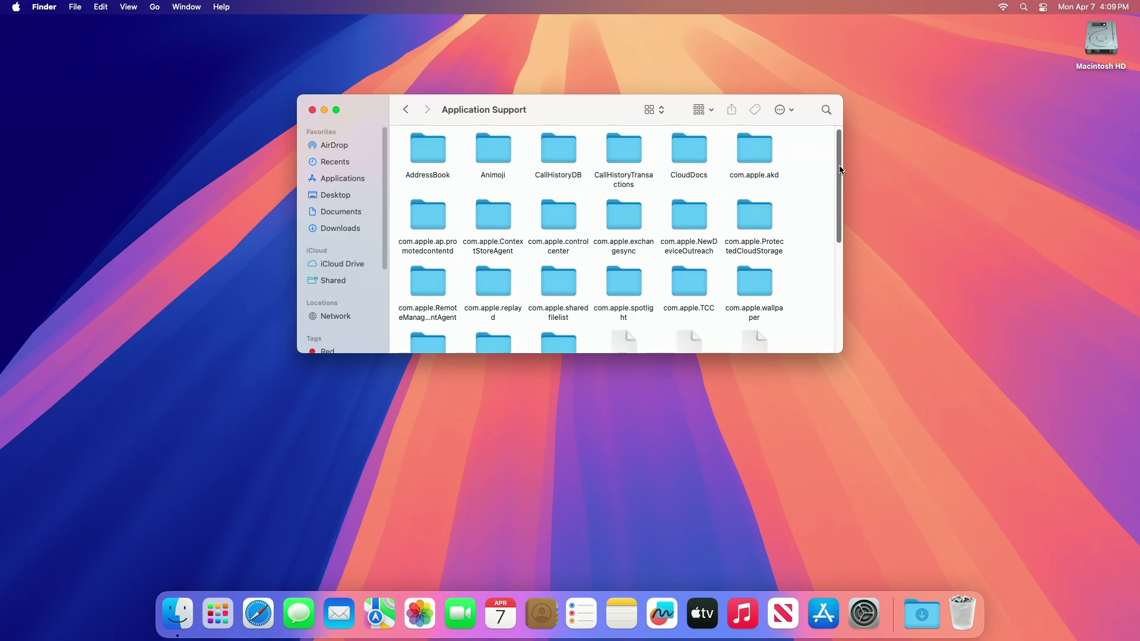
left_click_drag(841, 167, 838, 181)
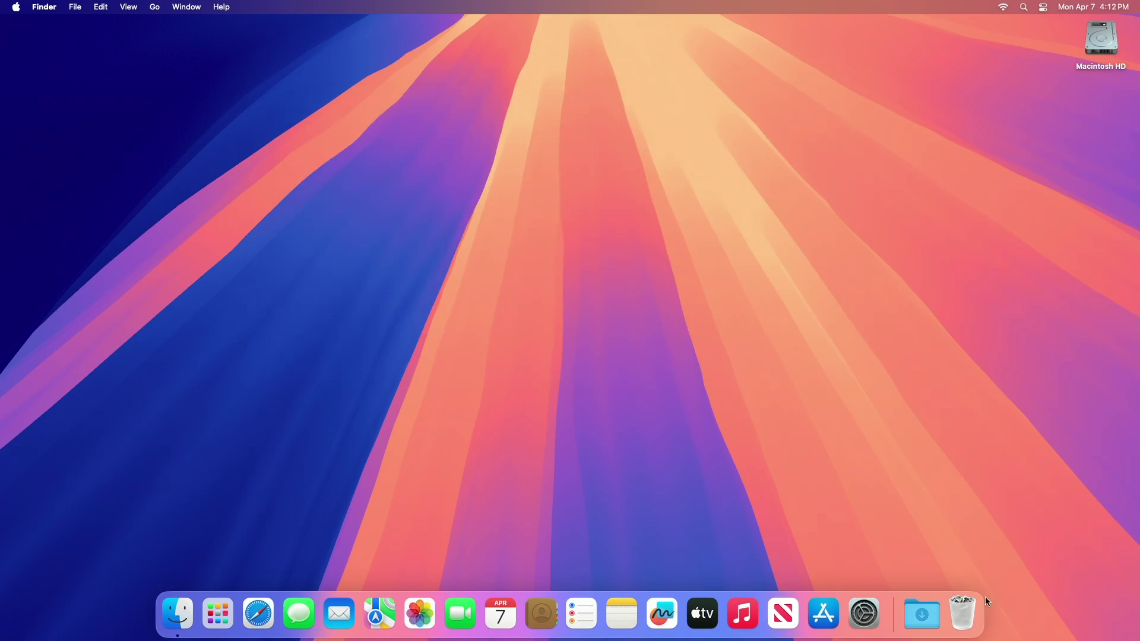
right_click(974, 590)
left_click(972, 567)
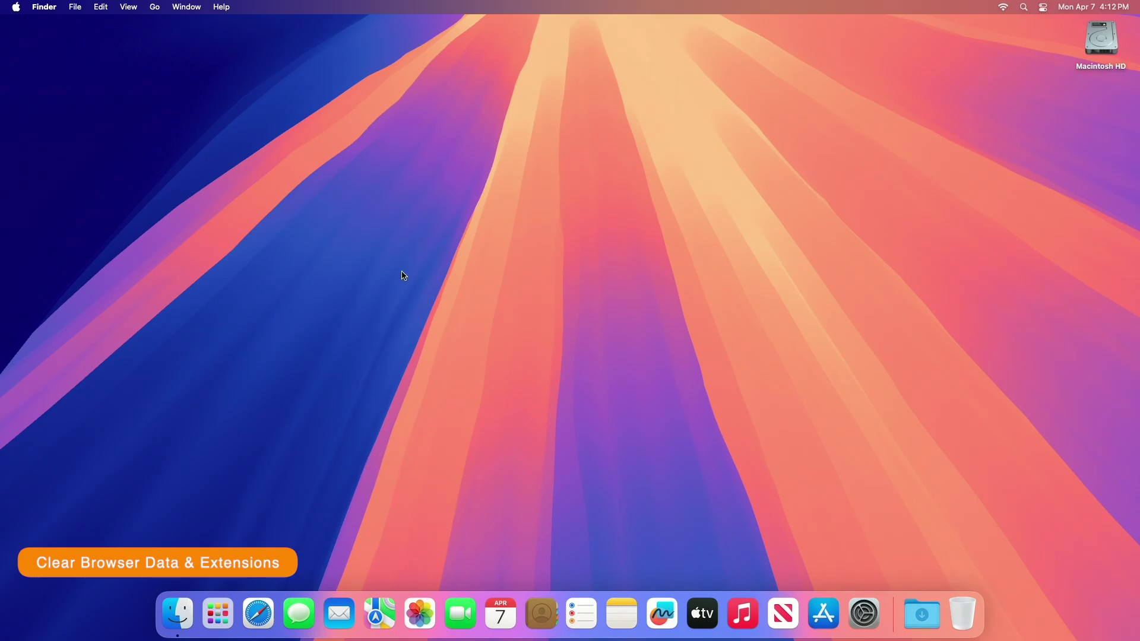
Launch Safari and clear All History together with all history and website data
left_click(258, 613)
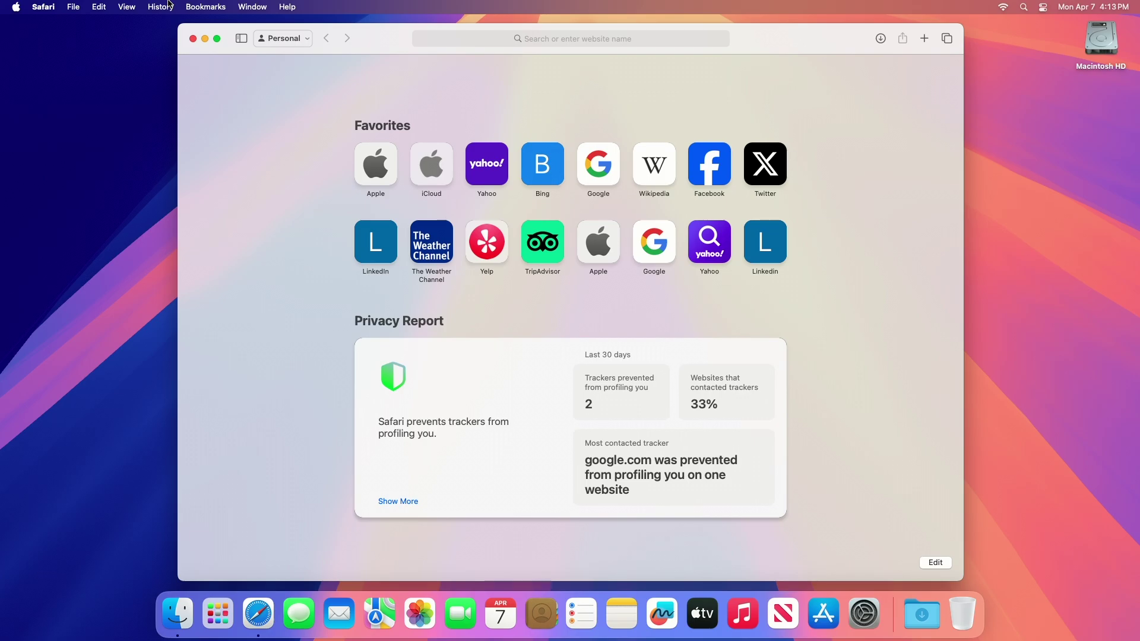
left_click(169, 6)
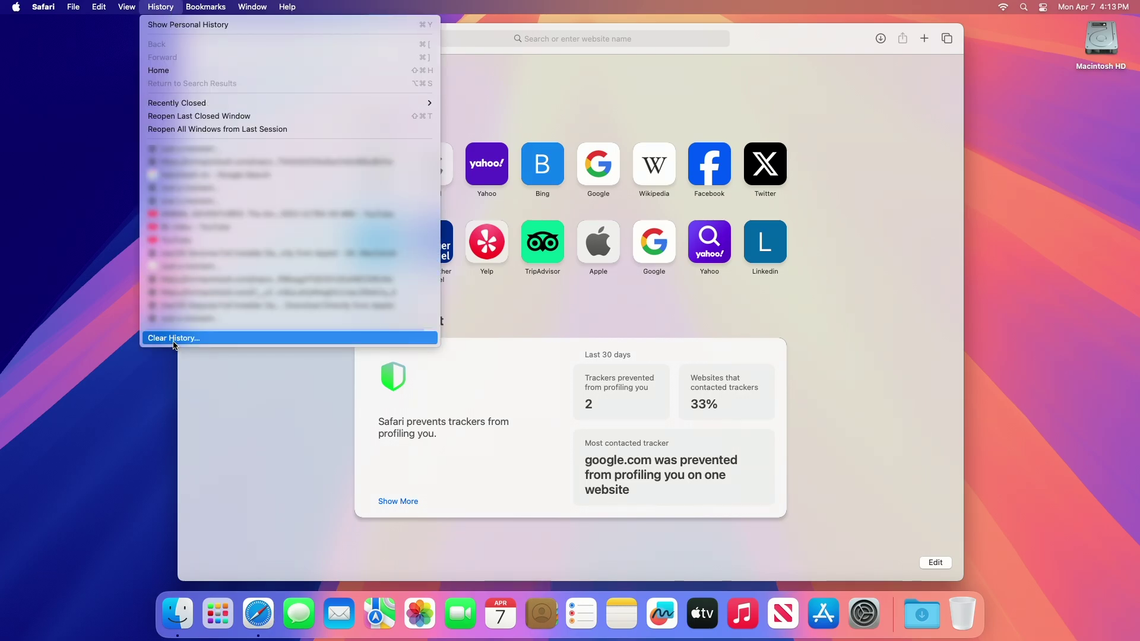
left_click(174, 340)
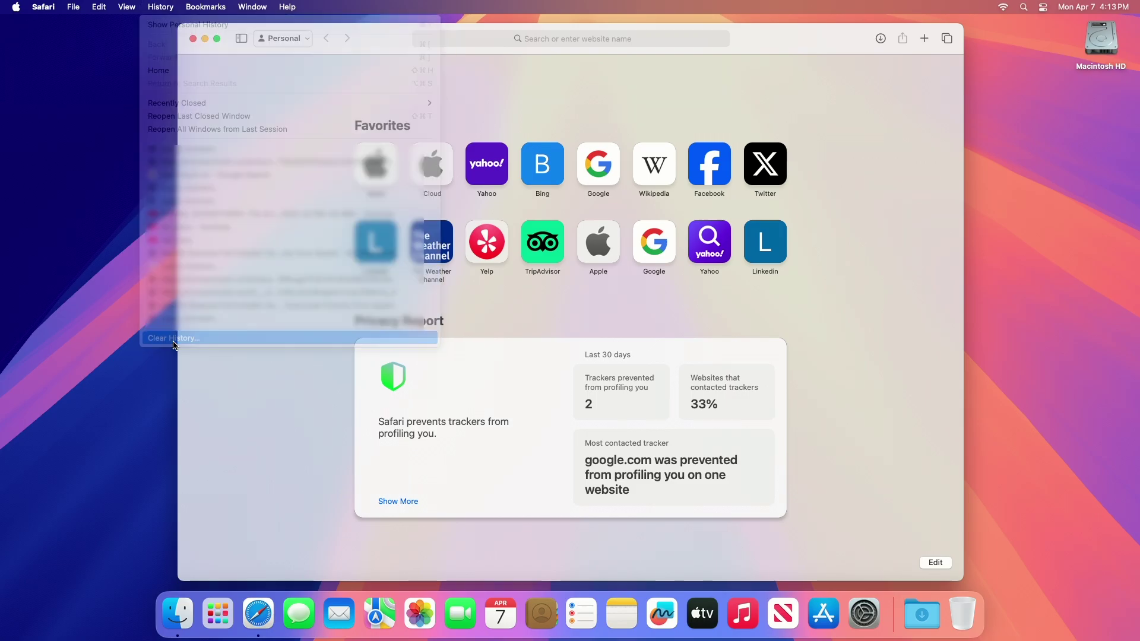
left_click(549, 308)
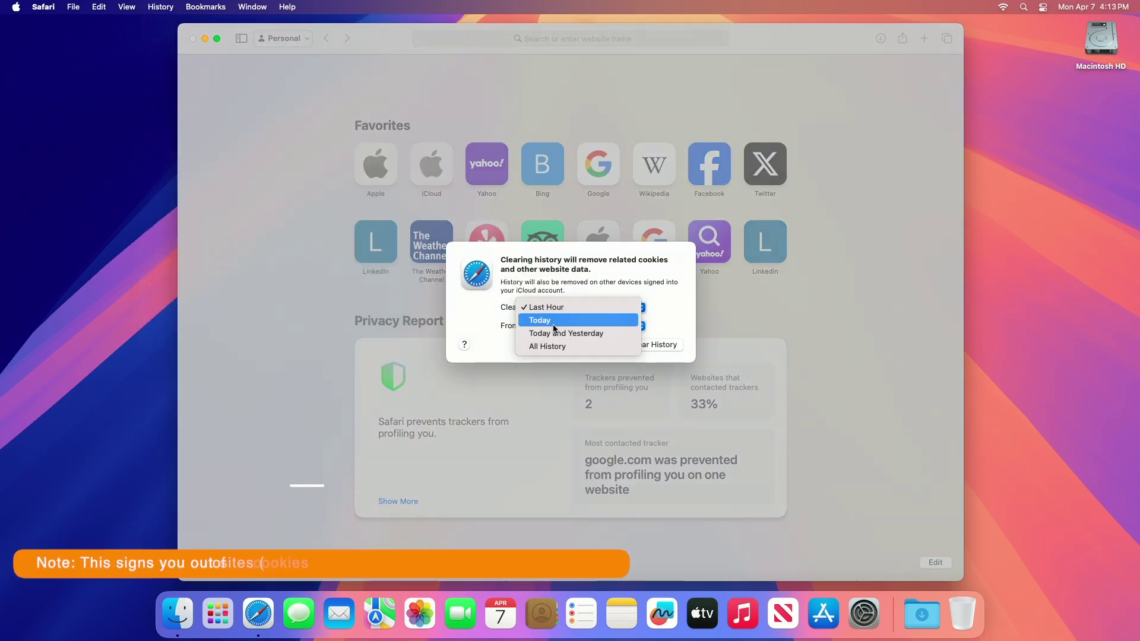
left_click(549, 345)
left_click(559, 326)
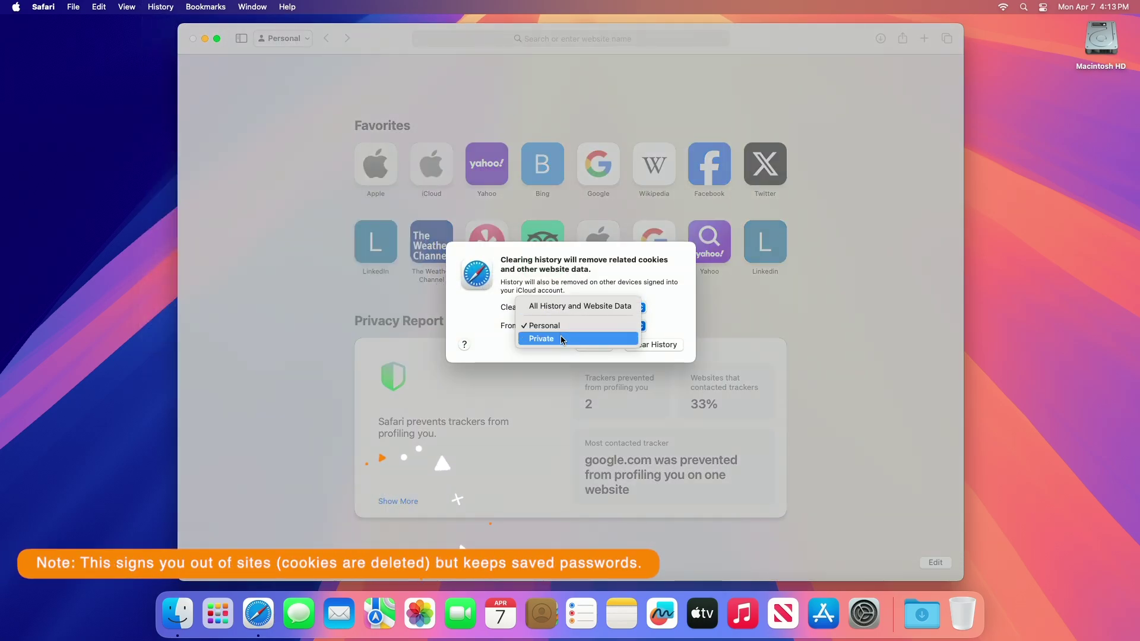
left_click(579, 306)
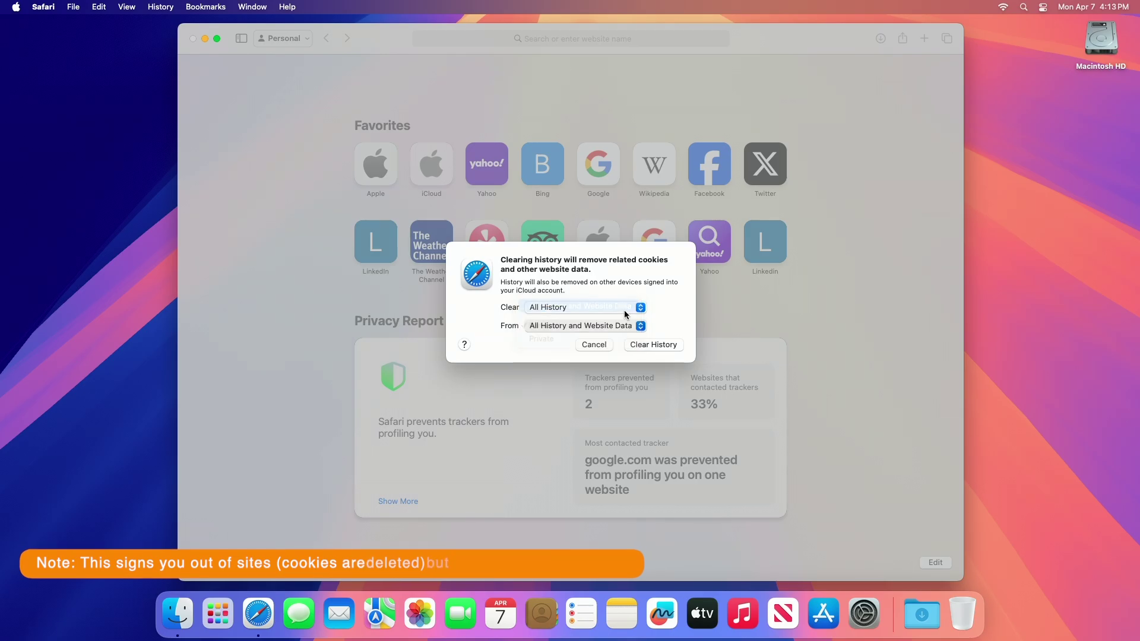
left_click(654, 344)
In Safari Settings > Extensions, enable AdBlock Icon and try uninstalling AdBlock Engine
left_click(43, 6)
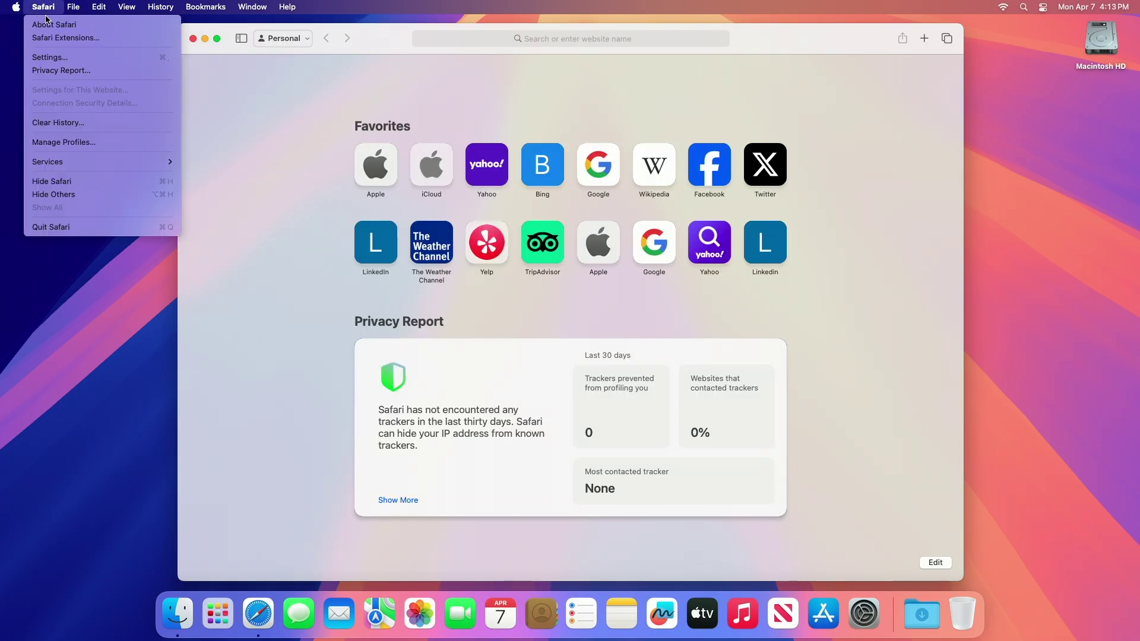
left_click(52, 57)
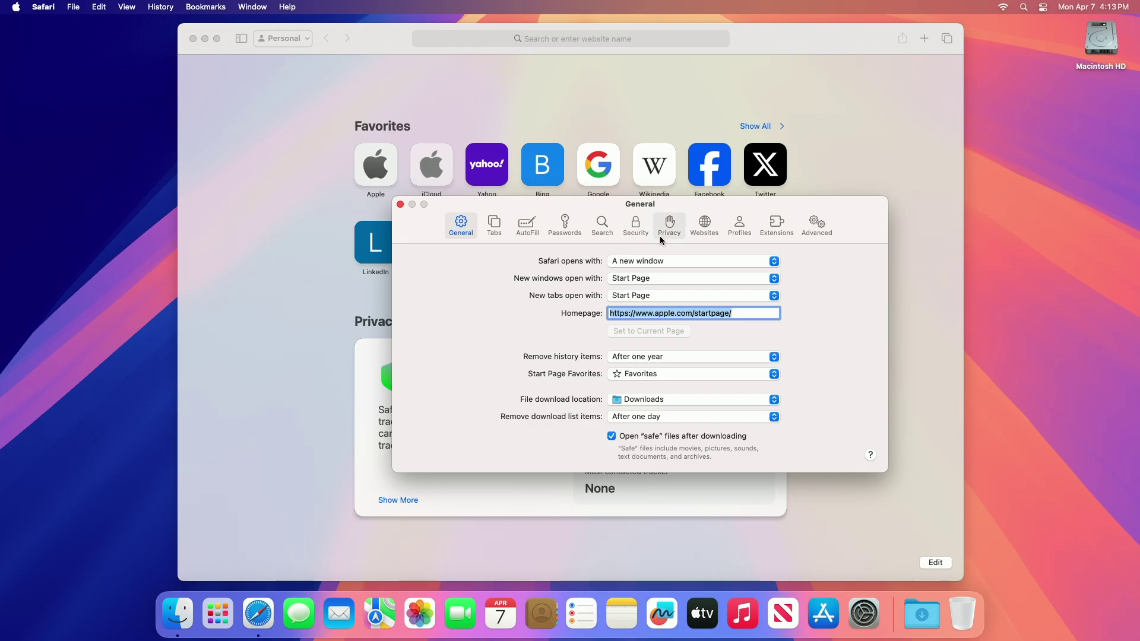
left_click(777, 226)
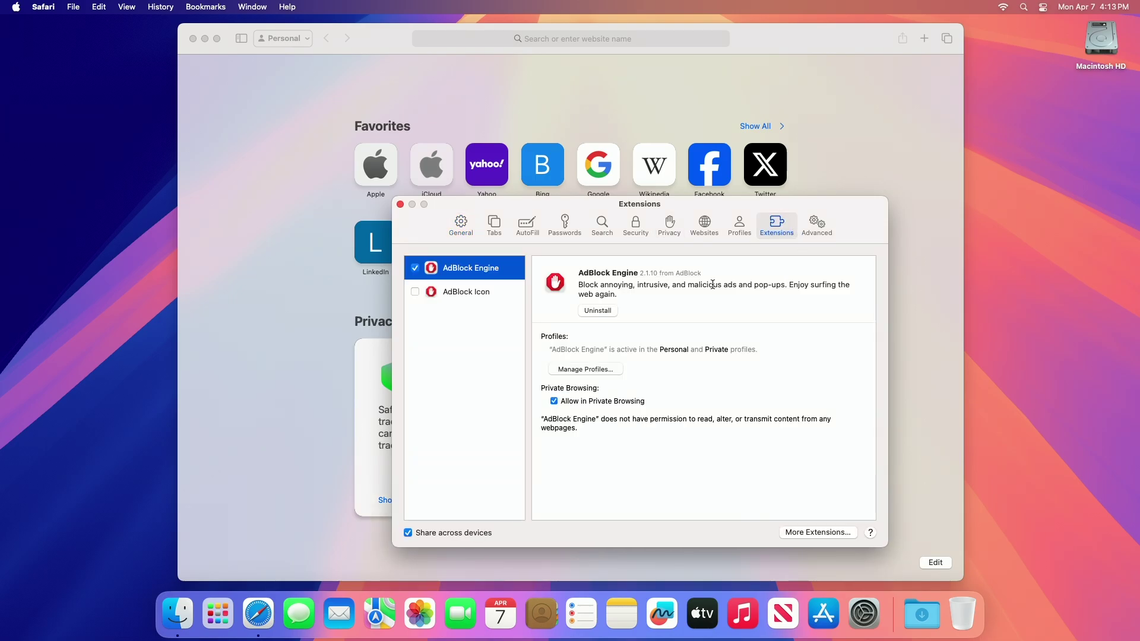
left_click(415, 292)
left_click(599, 311)
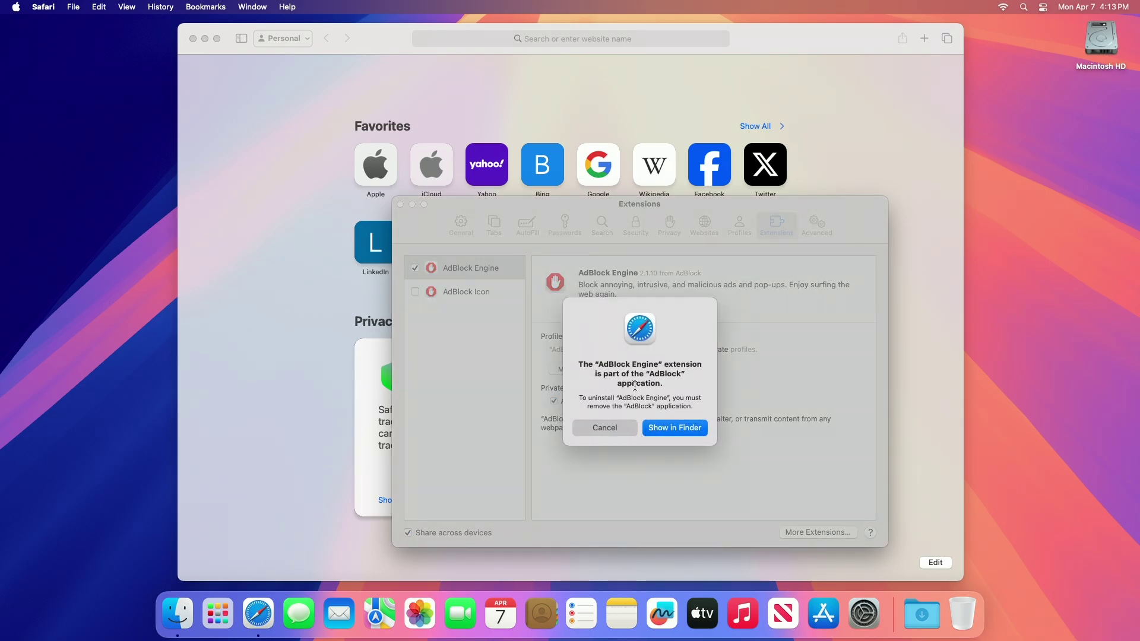
Move the AdBlock app from Applications to the Trash with the admin password, then close the window
left_click(678, 431)
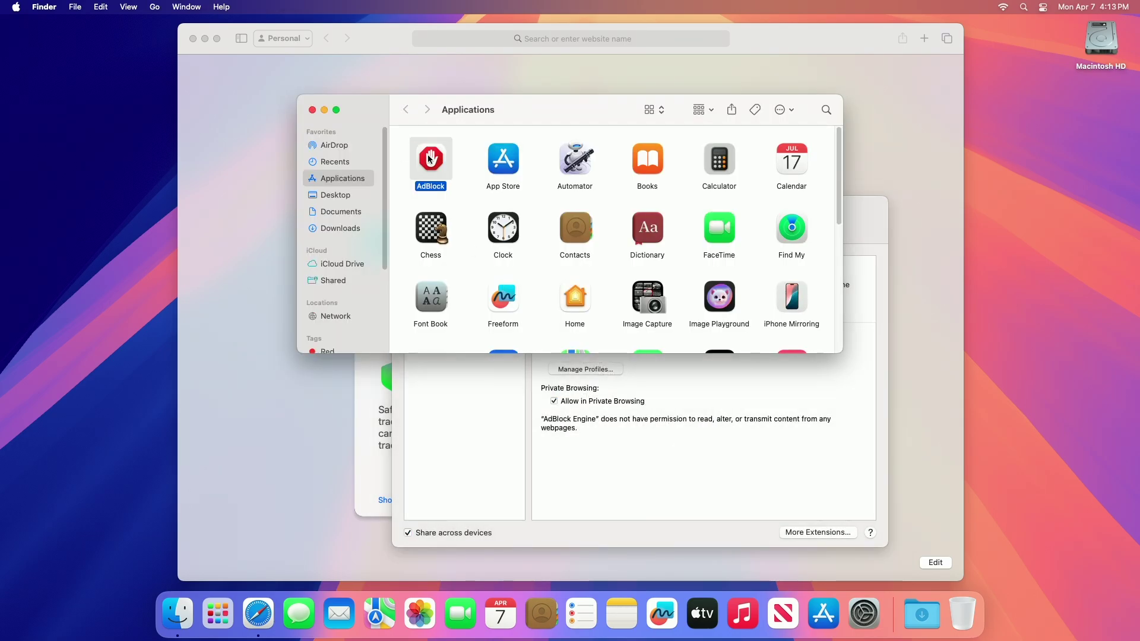
right_click(431, 161)
left_click(462, 195)
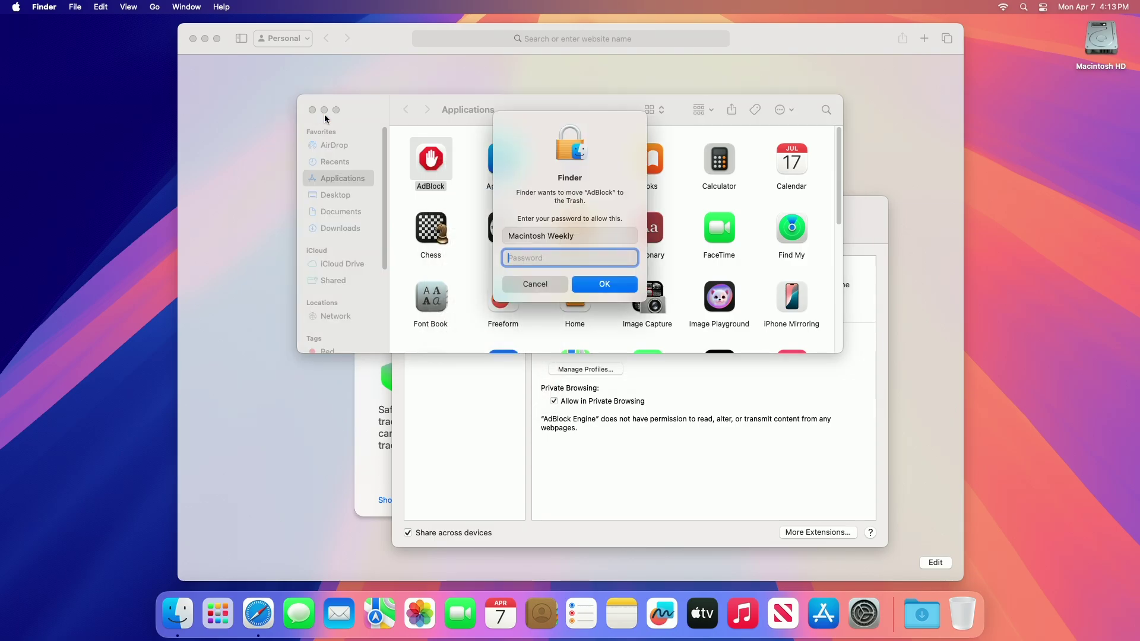
type("••••")
key("Return")
key("super+w")
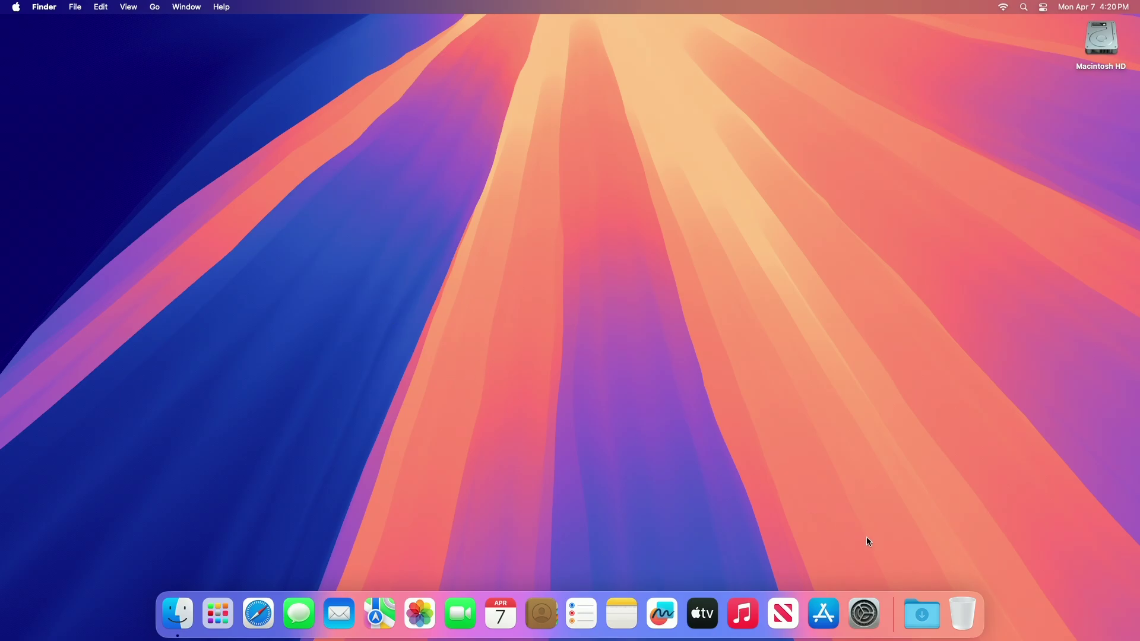
Launch System Settings from the Dock to its General page
left_click(865, 614)
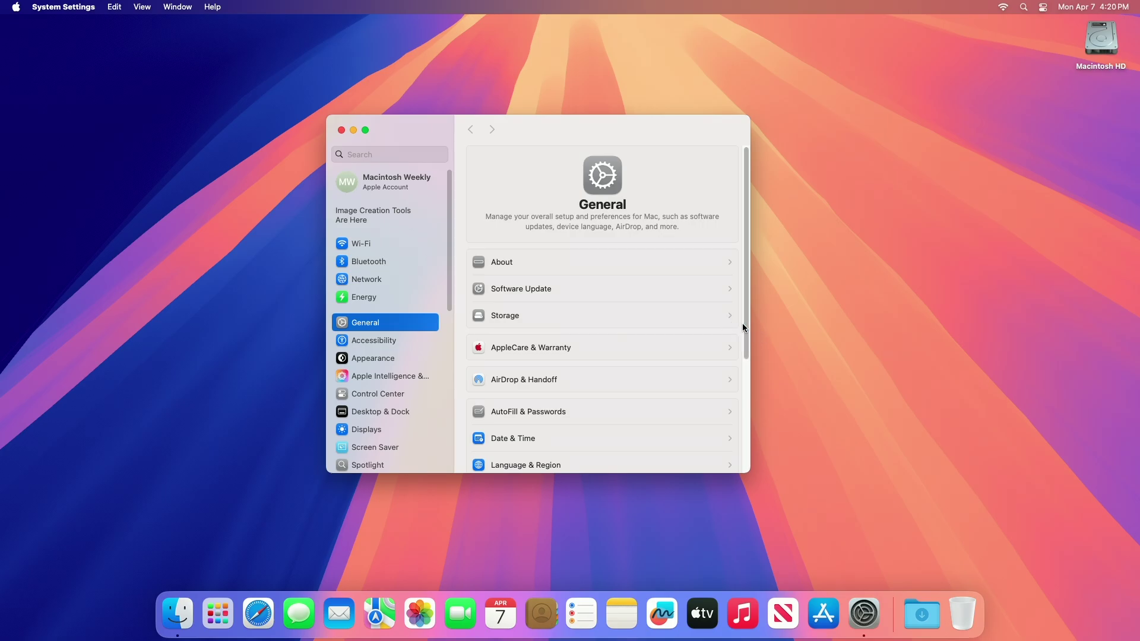
Go to General > Login Items & Extensions and review its startup items and extensions
left_click_drag(744, 332, 747, 437)
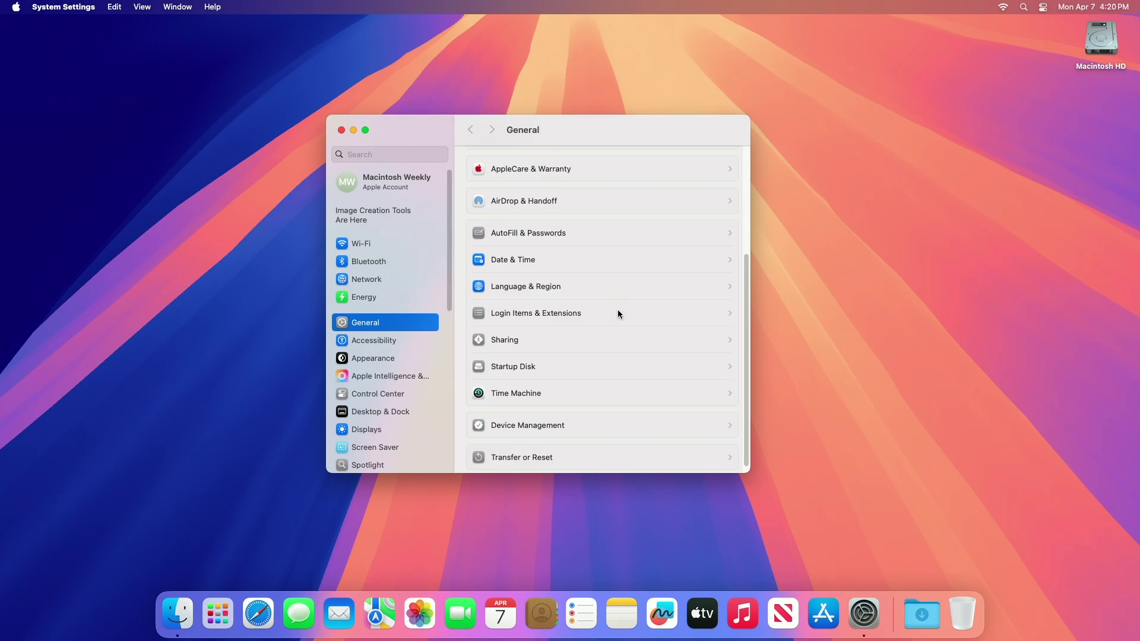
left_click(619, 313)
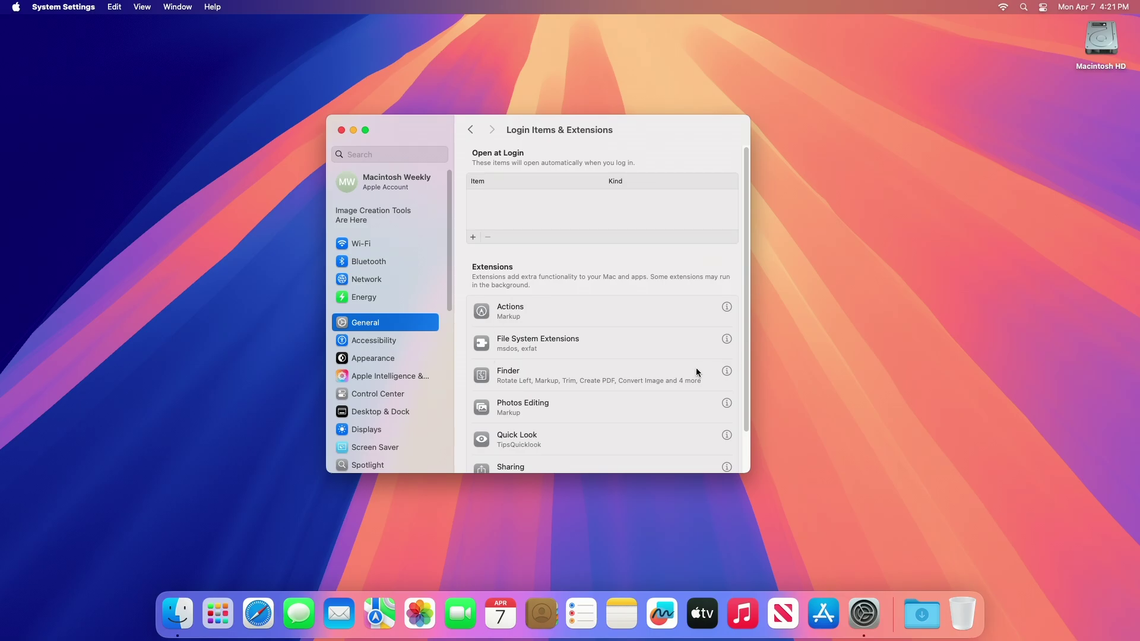
scroll(743, 318, "down", 2)
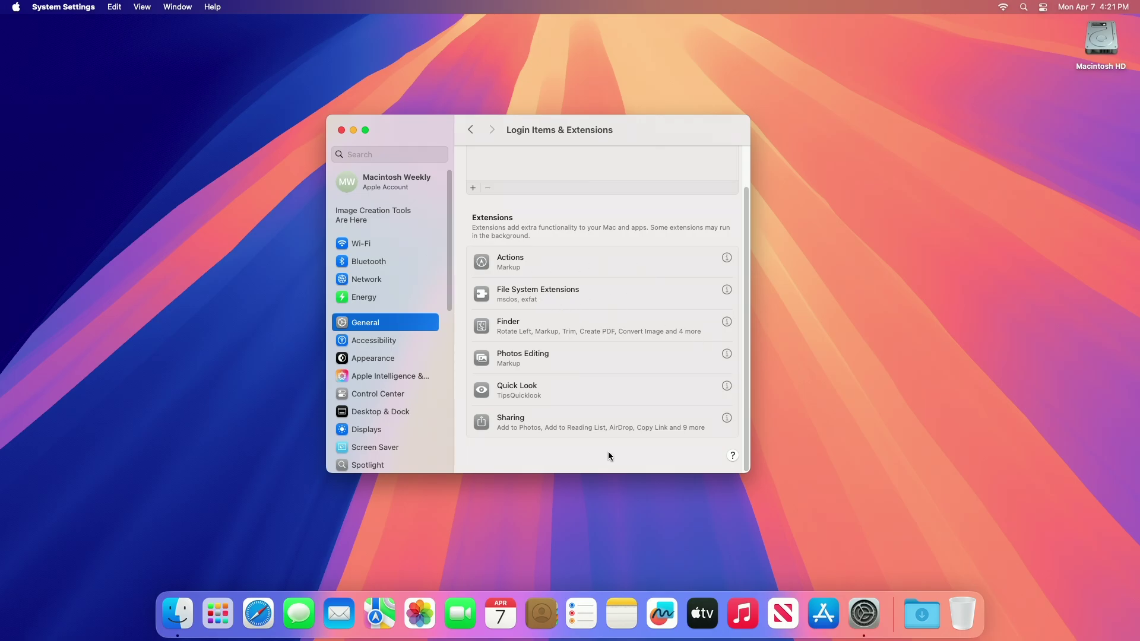
Quit System Settings with Cmd+Q
key("cmd+q")
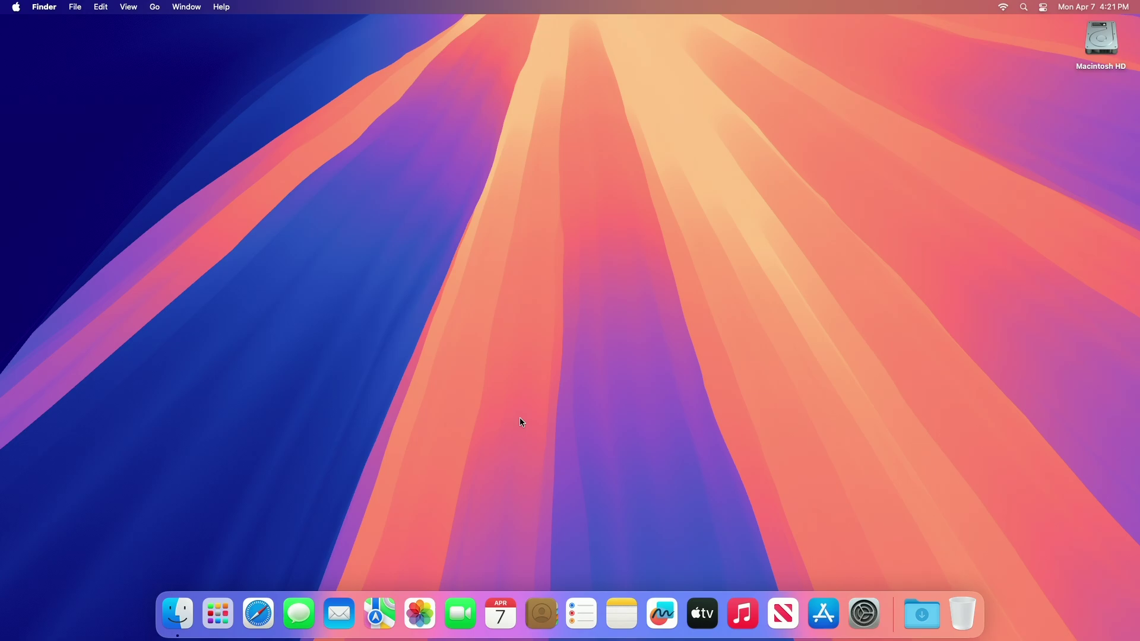
Run 'sudo dscacheutil -flushcache; sudo killall -HUP mDNSResponder' in Terminal with the admin password, then quit
key("super+space")
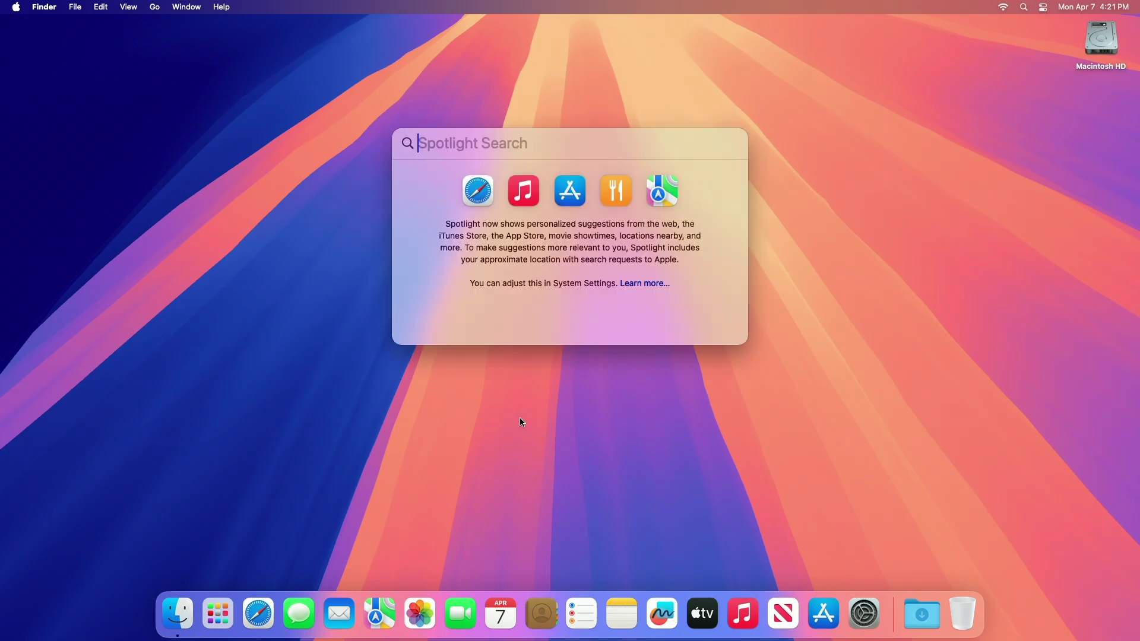
type("terminal")
key("Return")
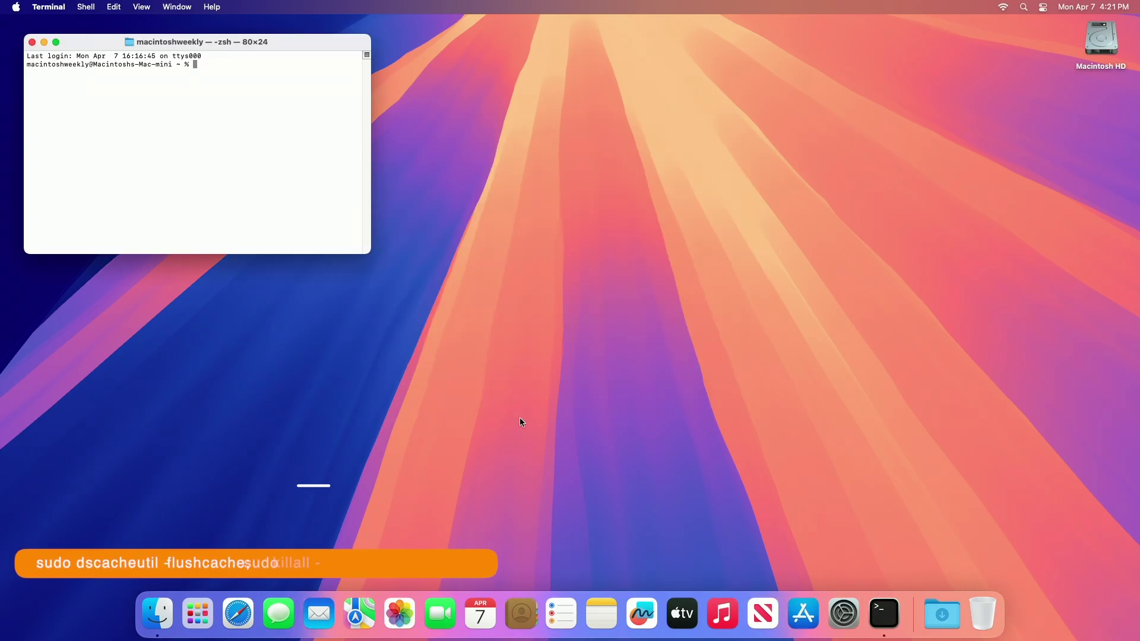
type("sudo dscache")
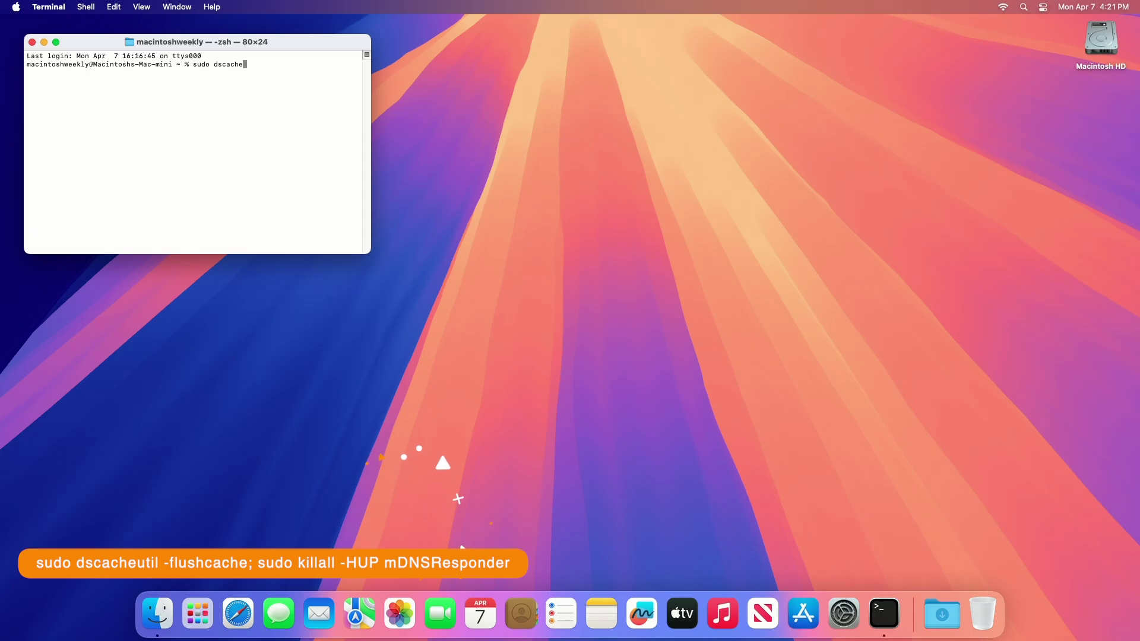
type("util -flushcache; sudo killall ")
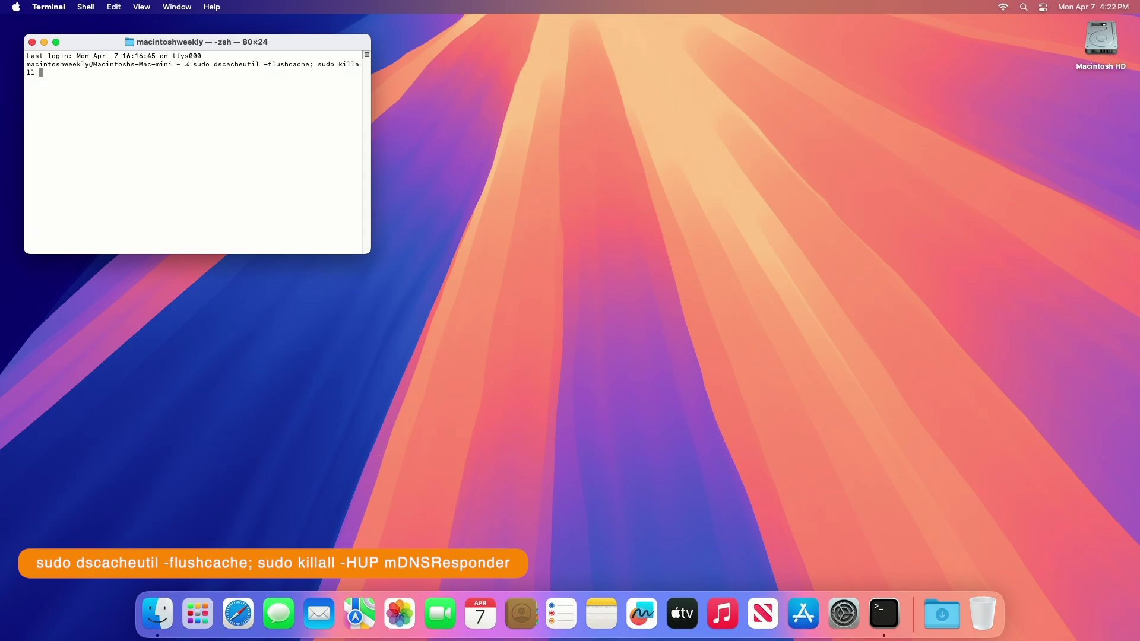
type("-HUP mDNSResponder")
key("Return")
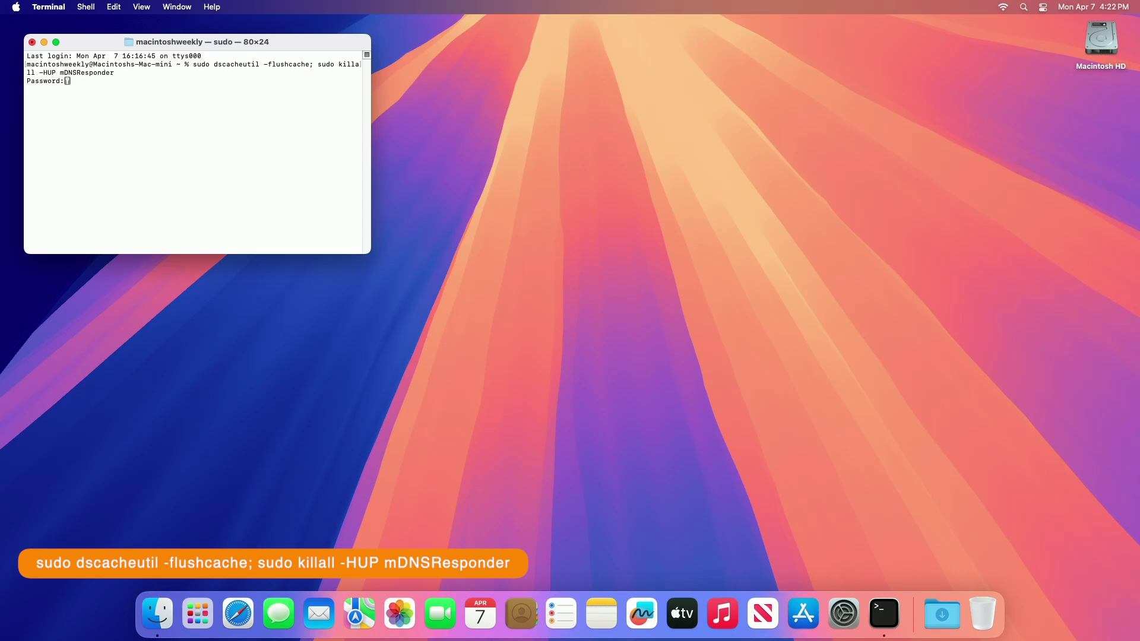
key("Return")
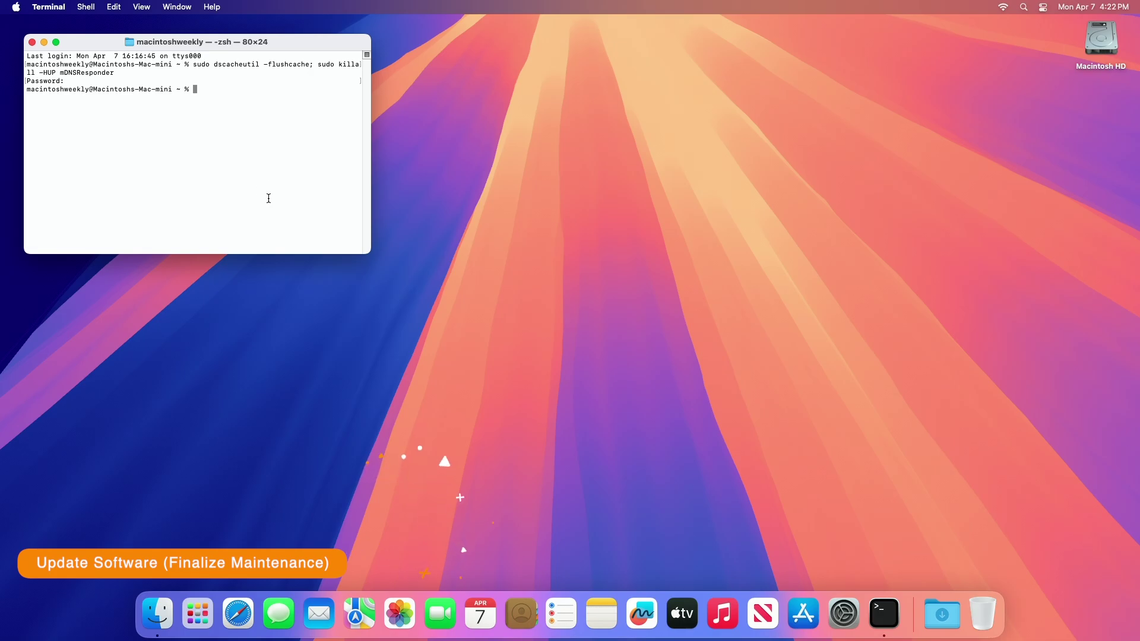
key("super+q")
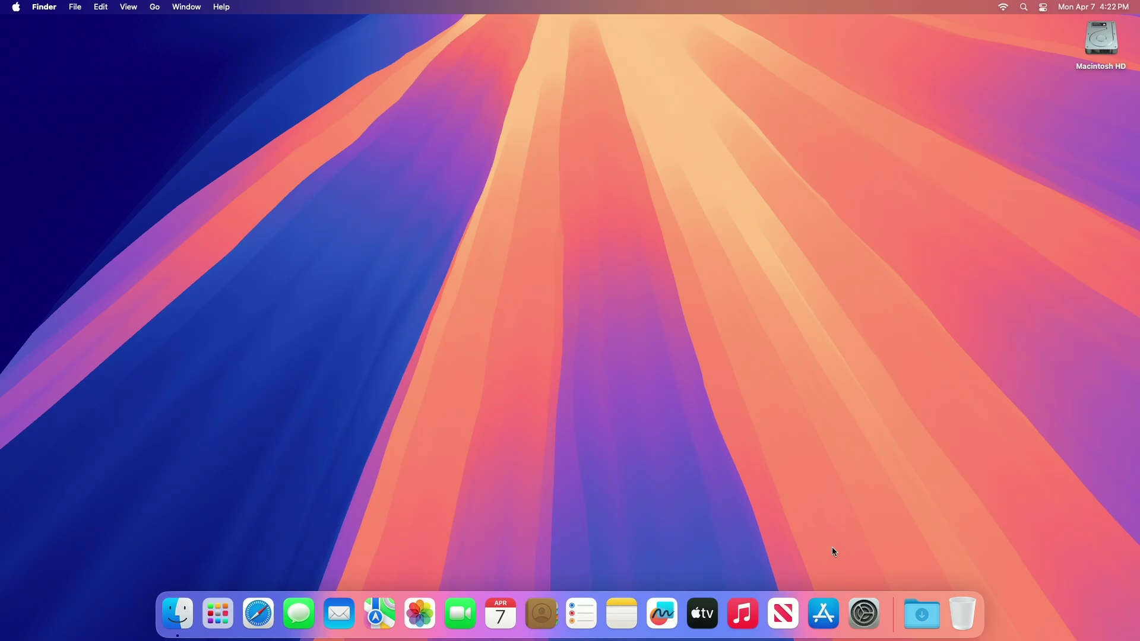
In General > Software Update, turn on the automatic update options, authorising with the password
left_click(865, 614)
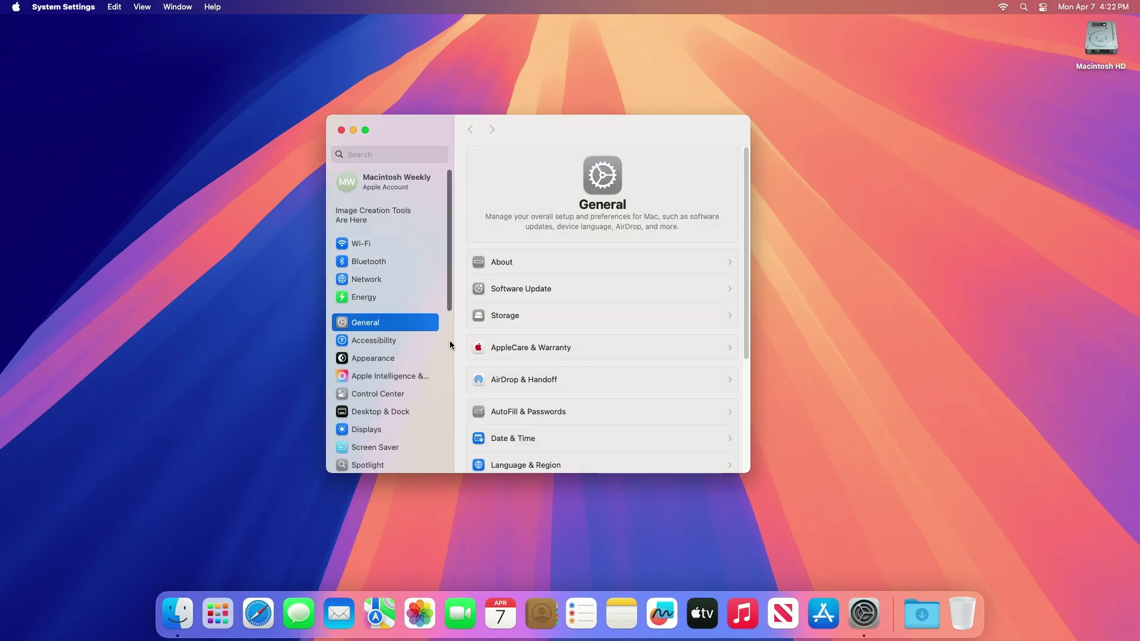
left_click(532, 288)
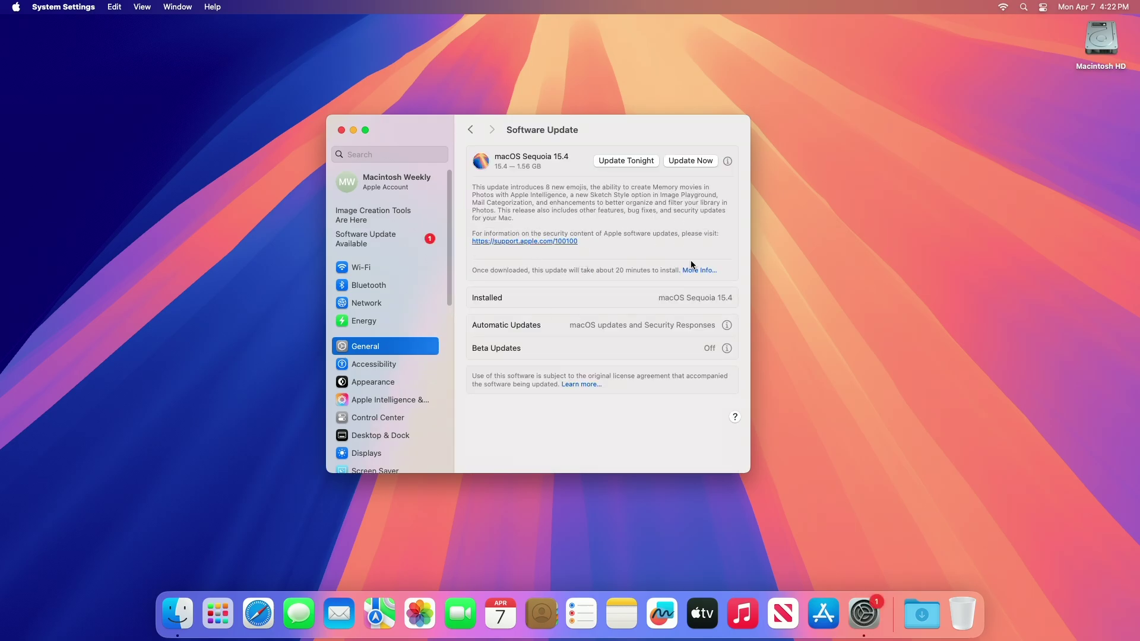
left_click(726, 326)
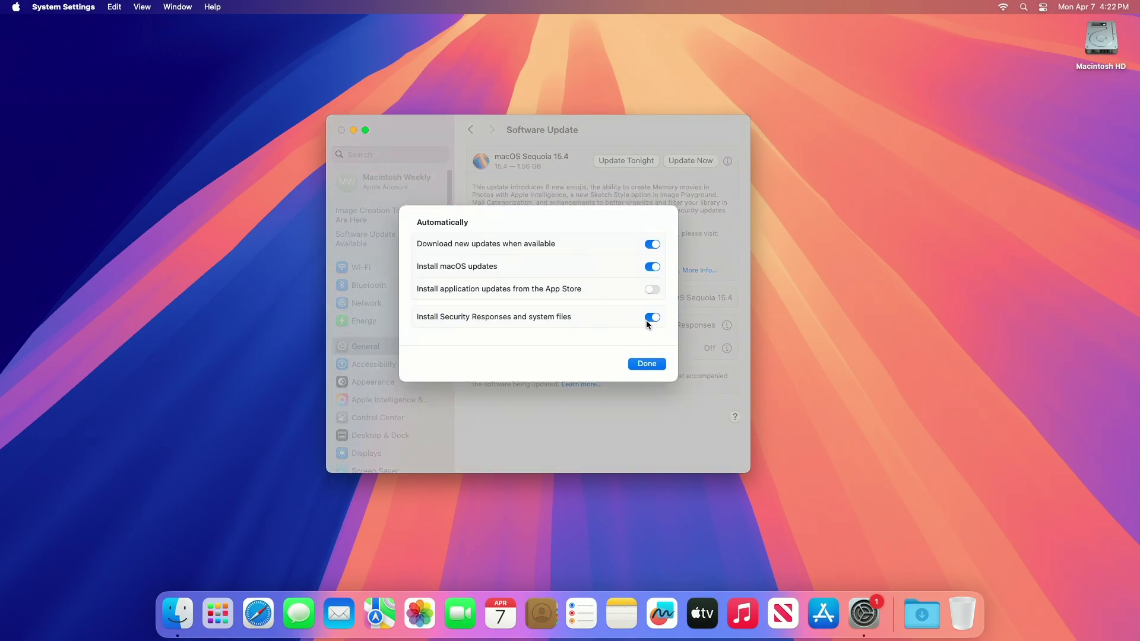
left_click(651, 290)
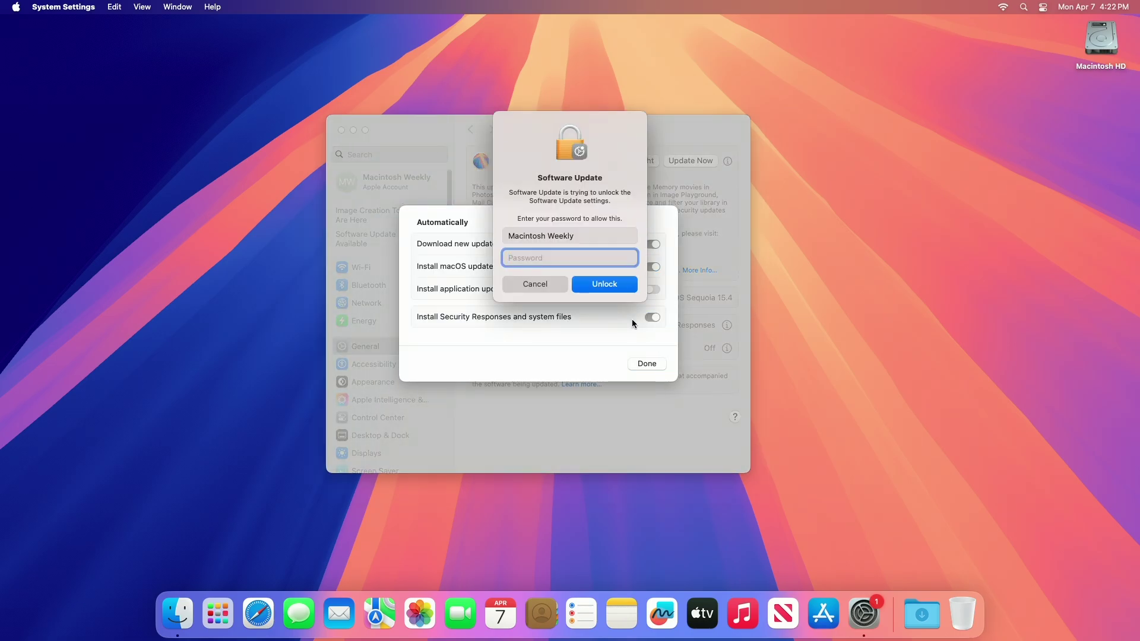
type("••••")
key("Return")
key("Return")
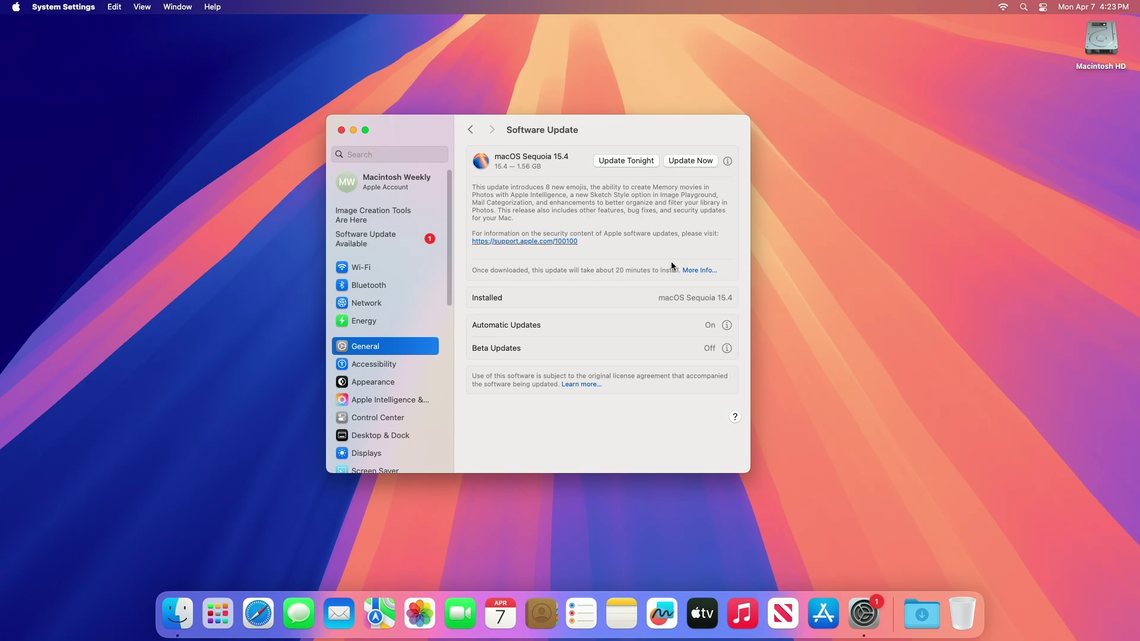
Start the macOS Sequoia 15.4 update, accepting the licence and entering the password
left_click(692, 159)
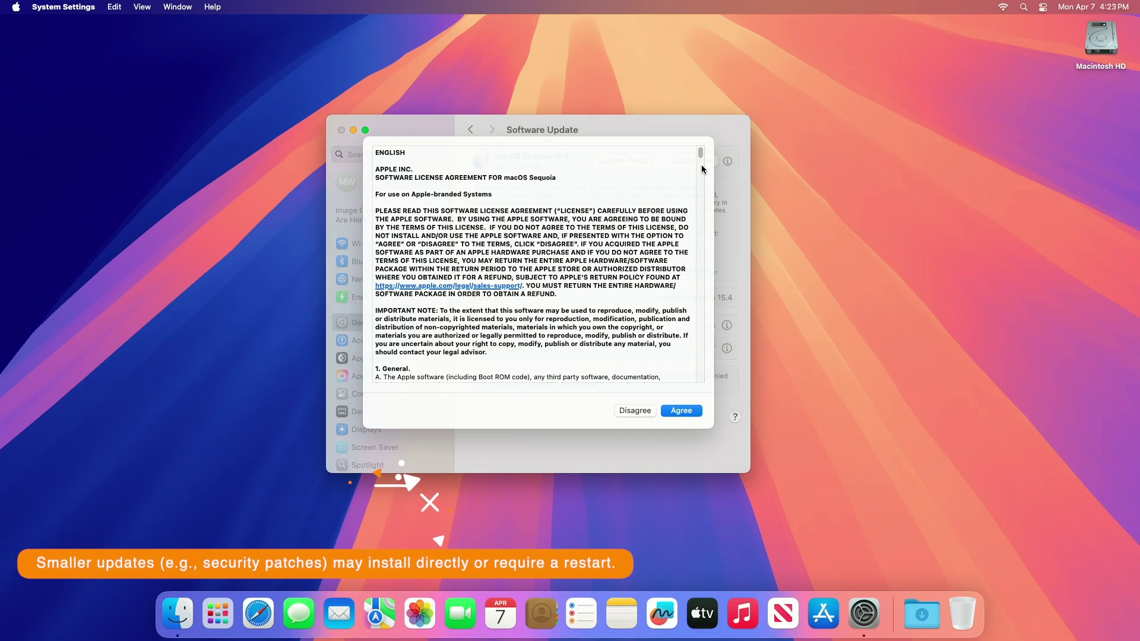
left_click(683, 416)
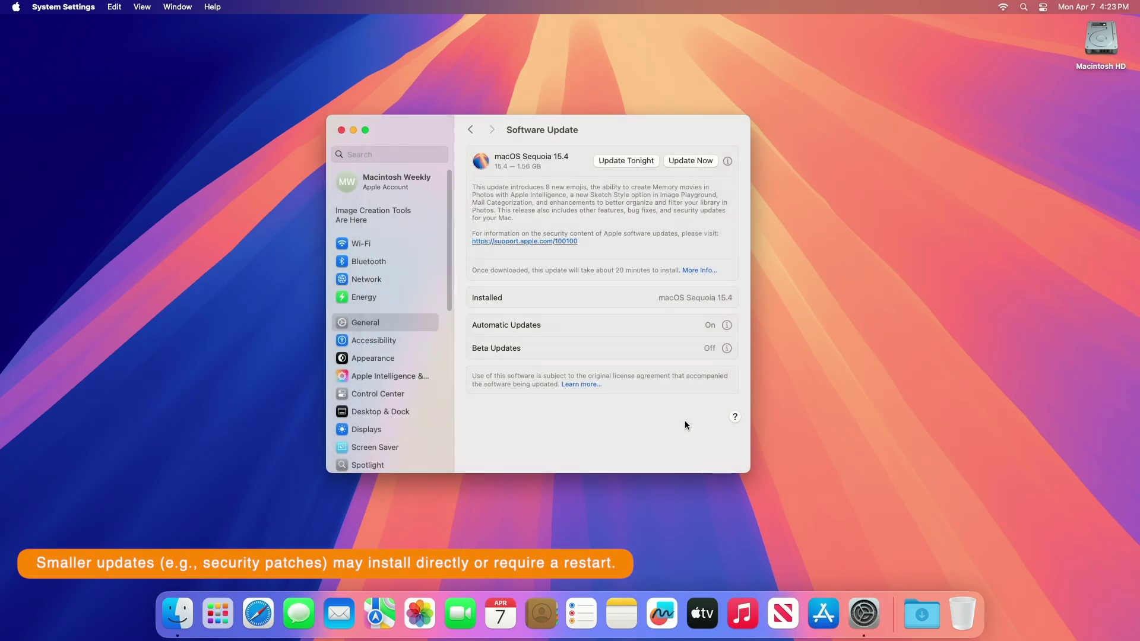
type("•••")
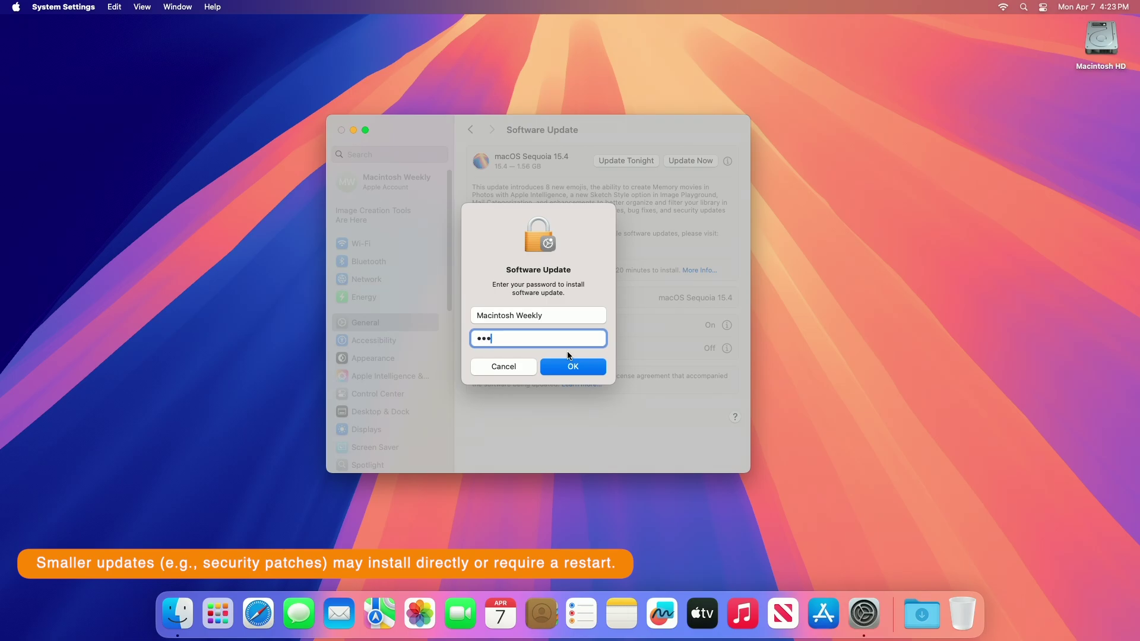
key("Return")
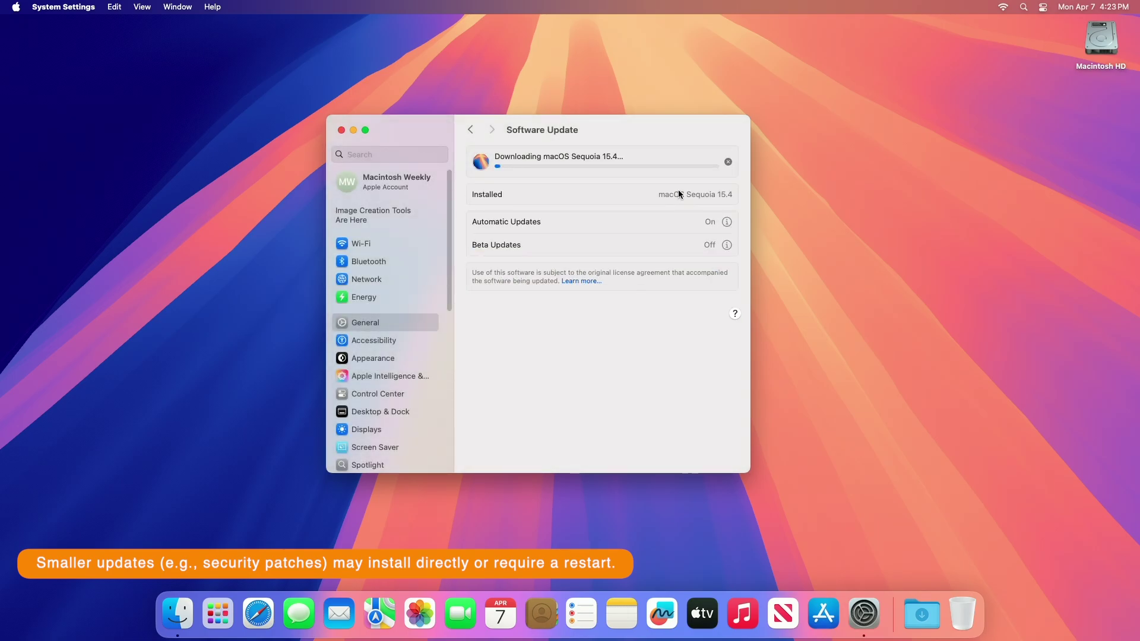